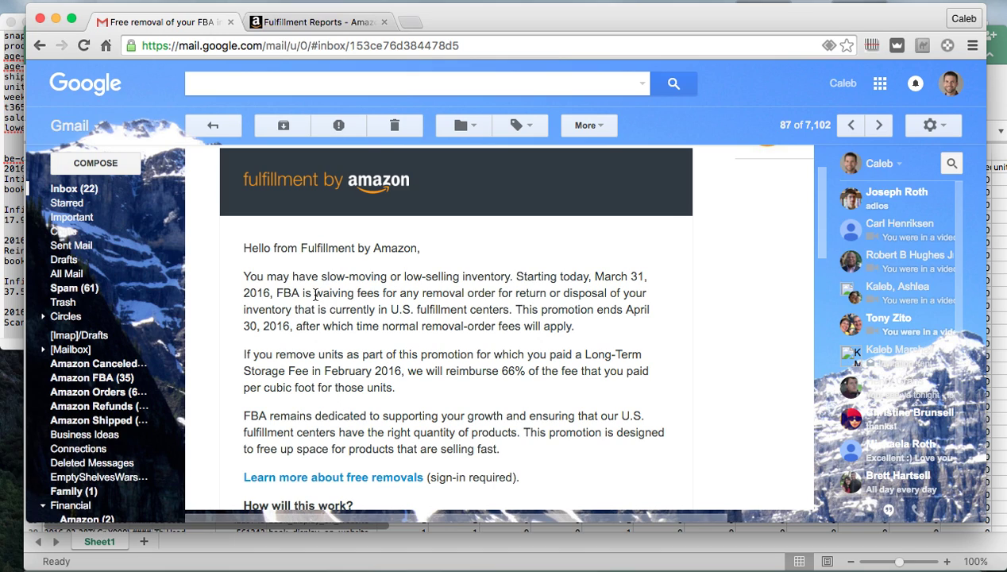
- Read the Fulfillment by Amazon email's terms on waived removal fees and the restriction on sending in additional units of removed ASINs
left_click_drag(314, 292, 502, 311)
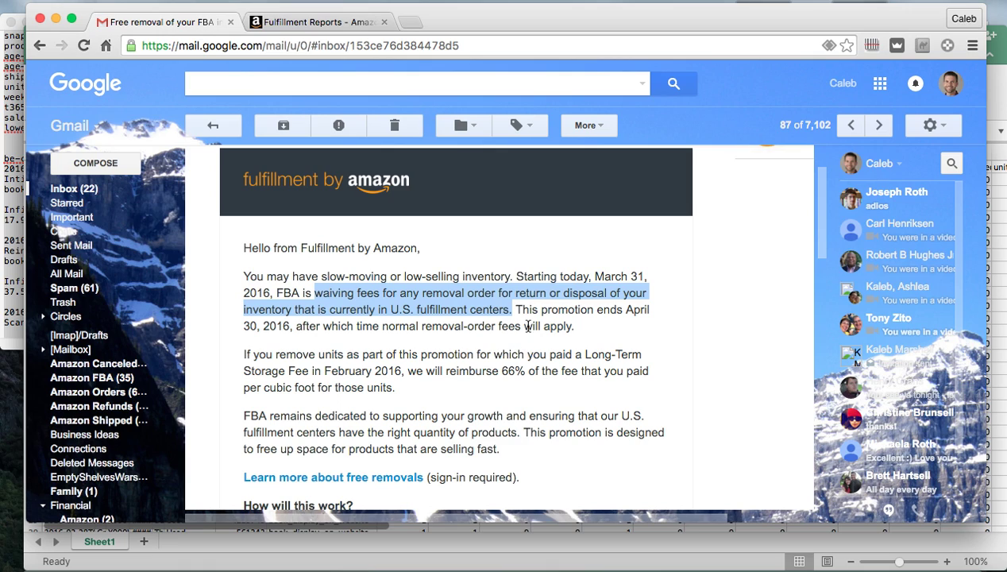
left_click(553, 295)
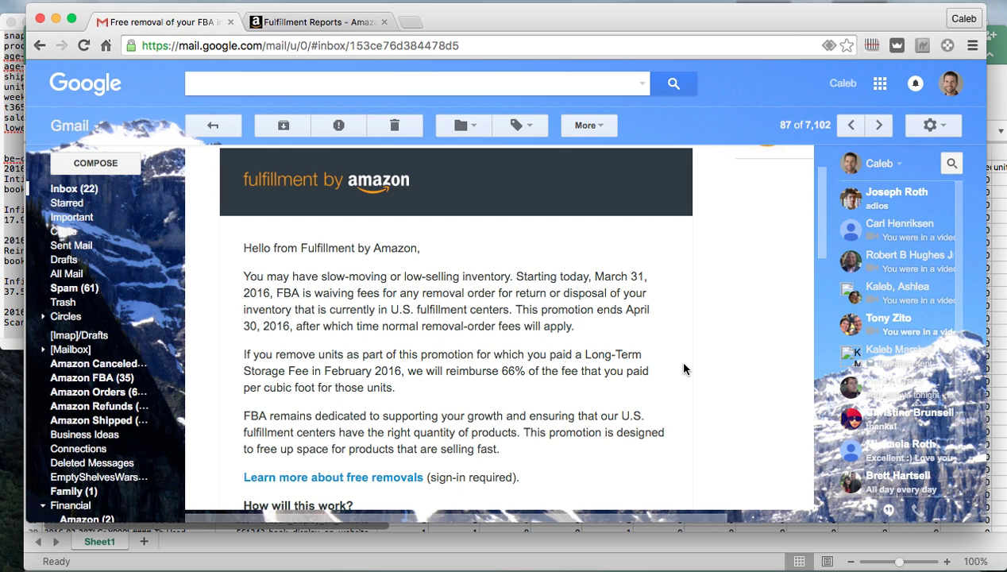
scroll(683, 368, "down", 5)
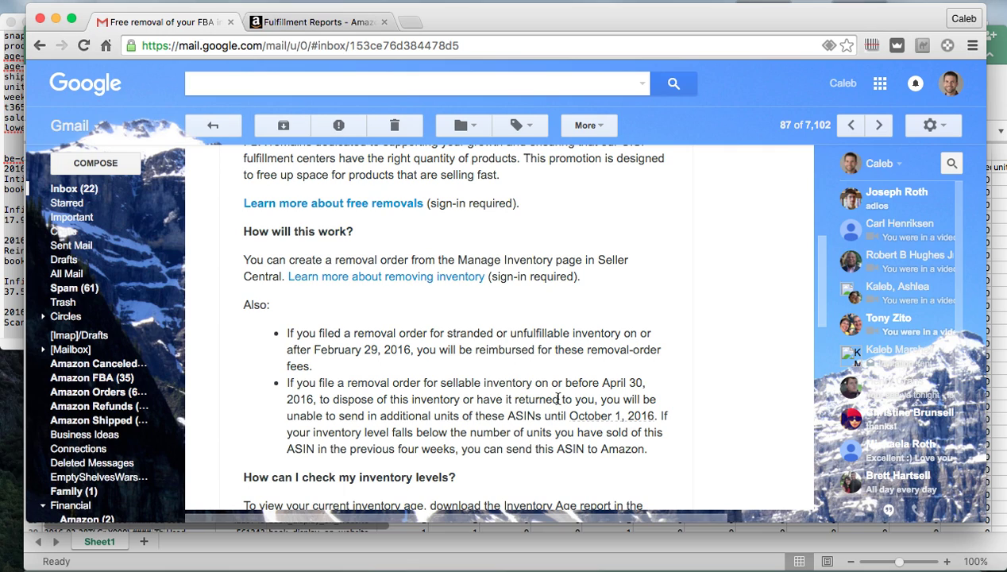
left_click_drag(367, 382, 553, 409)
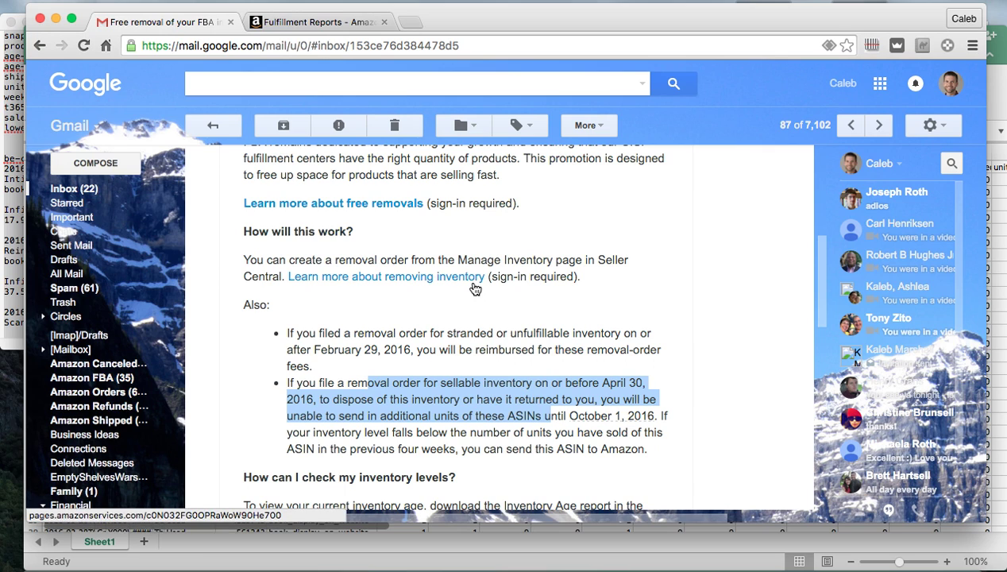
- Switch to Amazon Seller Central and open the download page of the Inventory Health report
left_click(354, 23)
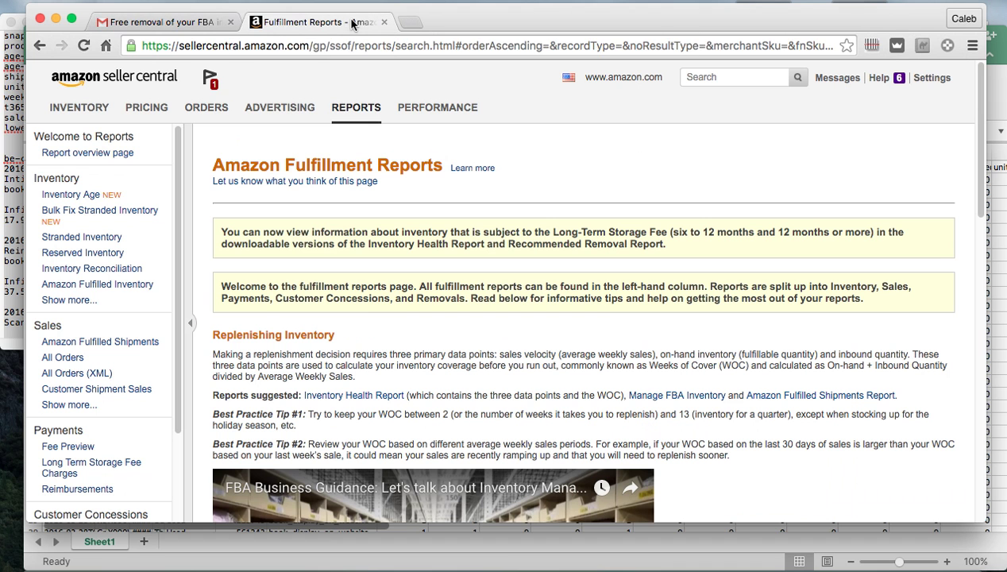
mouse_move(385, 109)
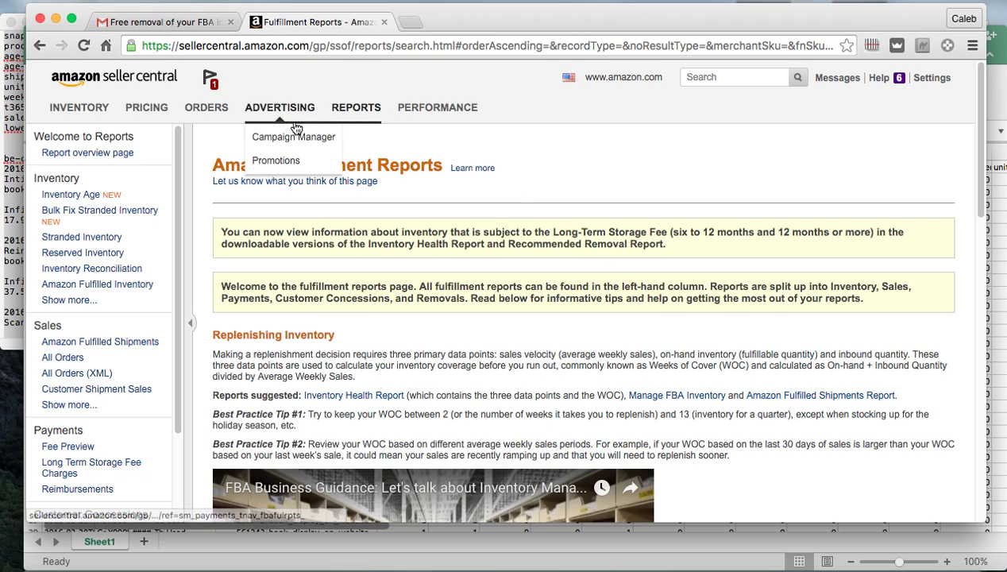
left_click(69, 299)
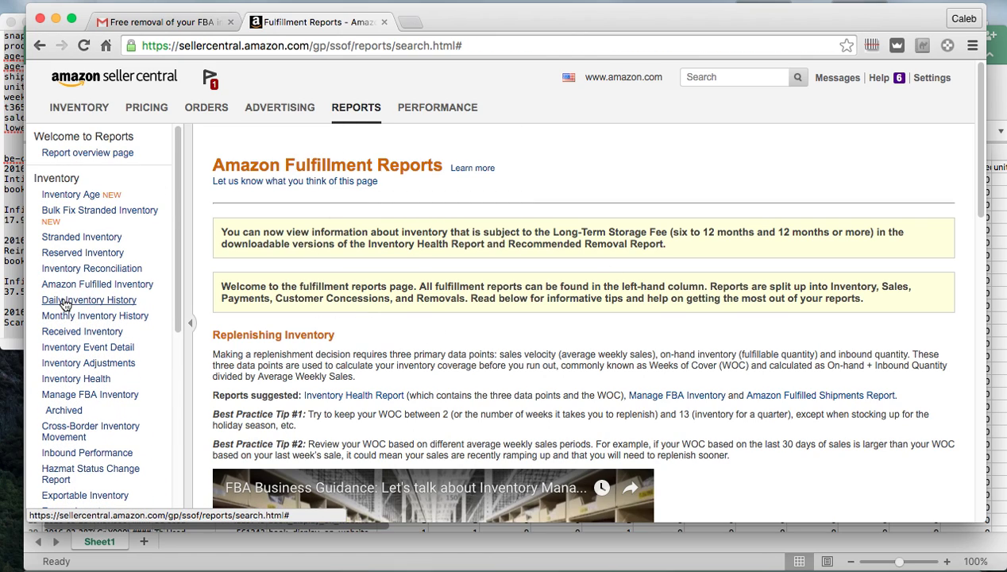
mouse_move(151, 274)
left_click(101, 379)
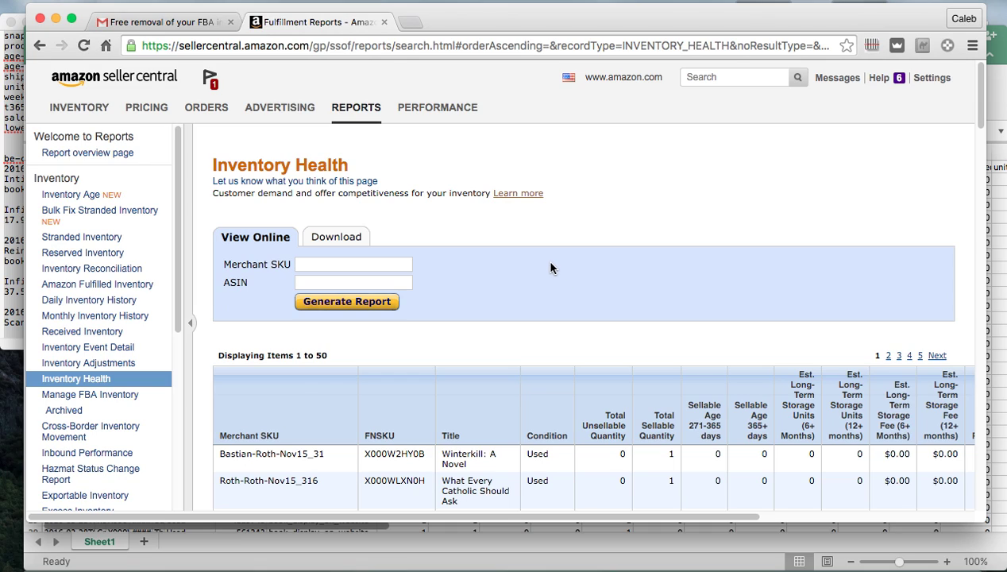
left_click(355, 230)
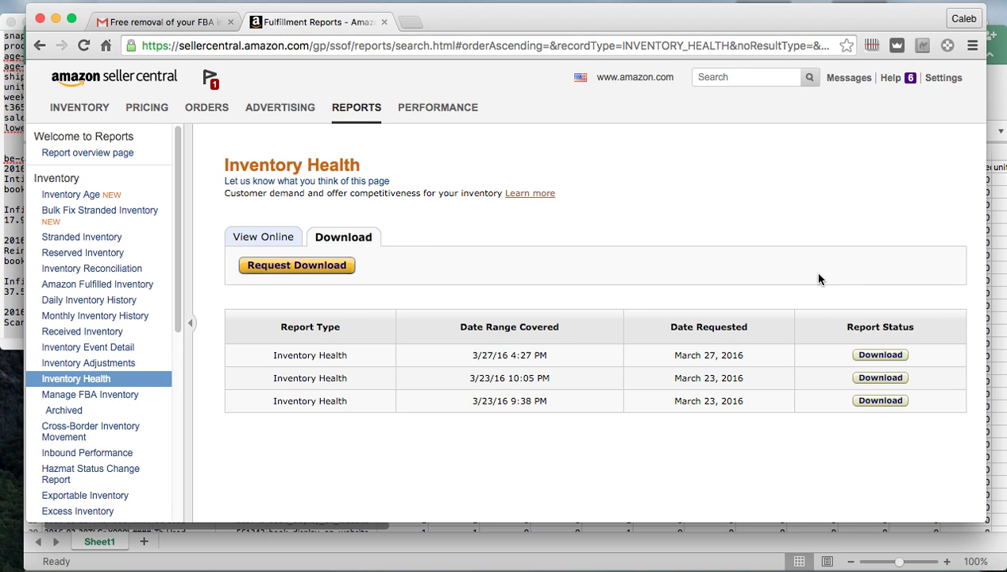
- Switch to the downloaded report's text file, and bring up the Excel workbook containing the report data, moved fully into view
left_click(58, 16)
left_click(115, 16)
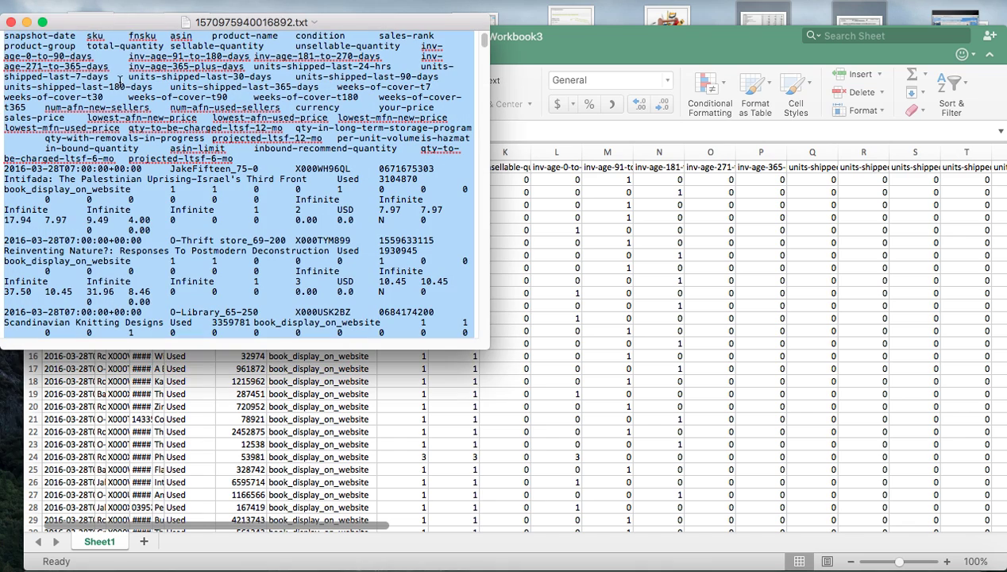
left_click(495, 119)
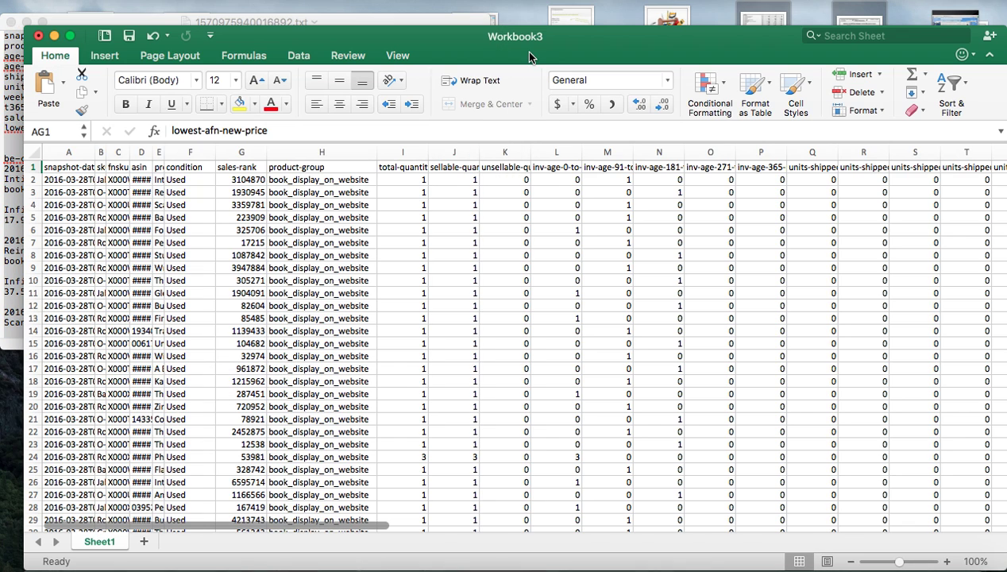
left_click(25, 20)
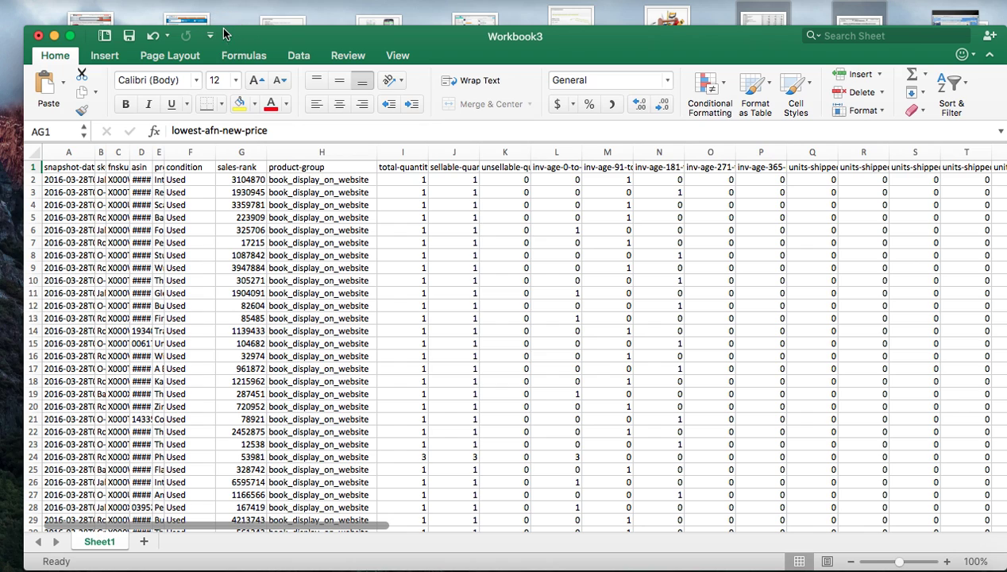
left_click_drag(289, 38, 278, 24)
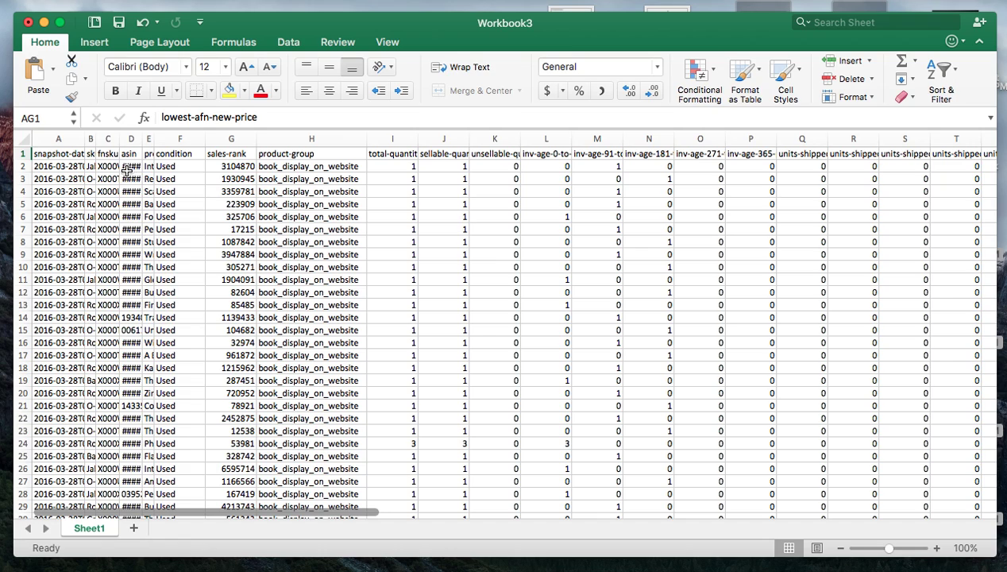
left_click(89, 153)
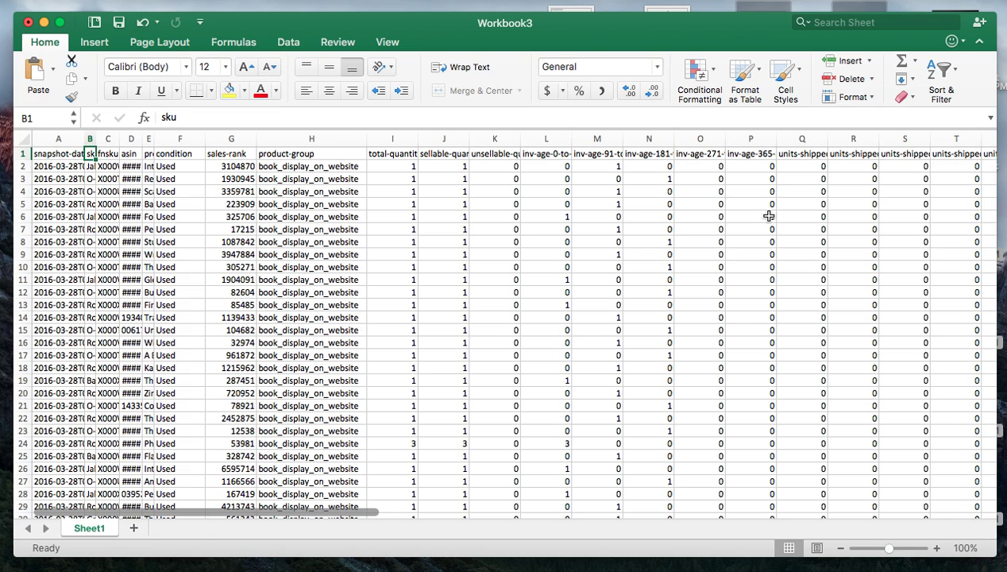
left_click(184, 139)
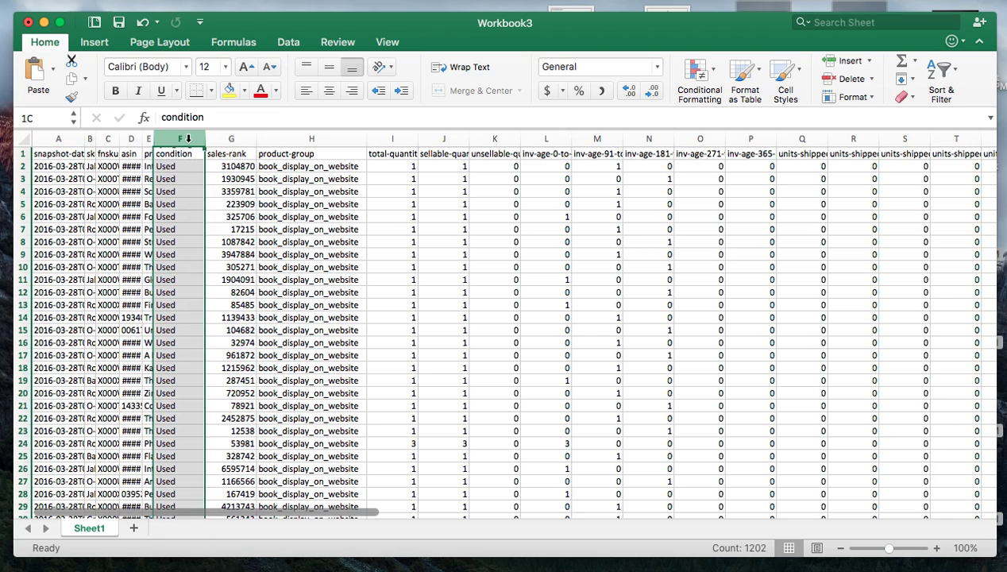
left_click(289, 41)
left_click(418, 71)
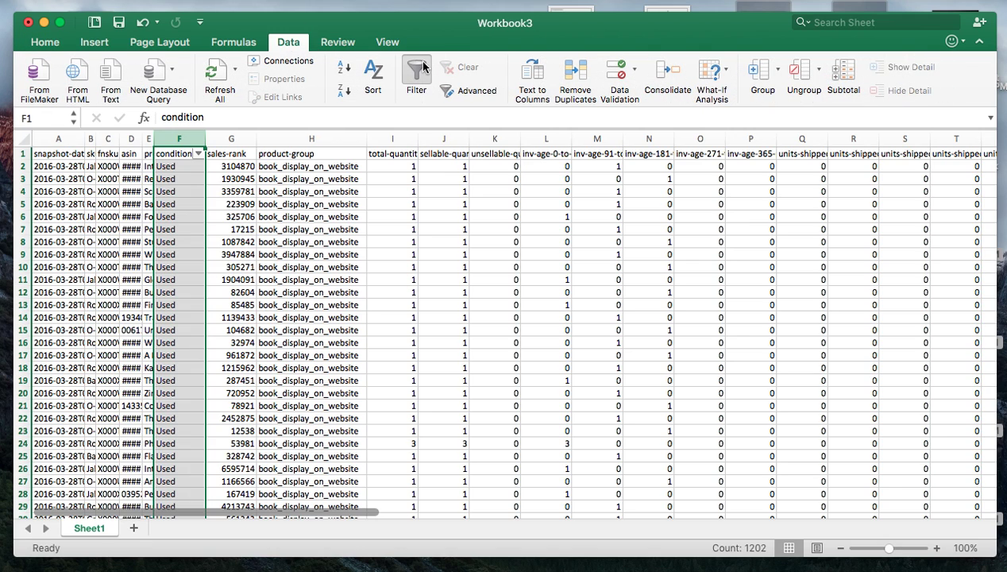
left_click(417, 70)
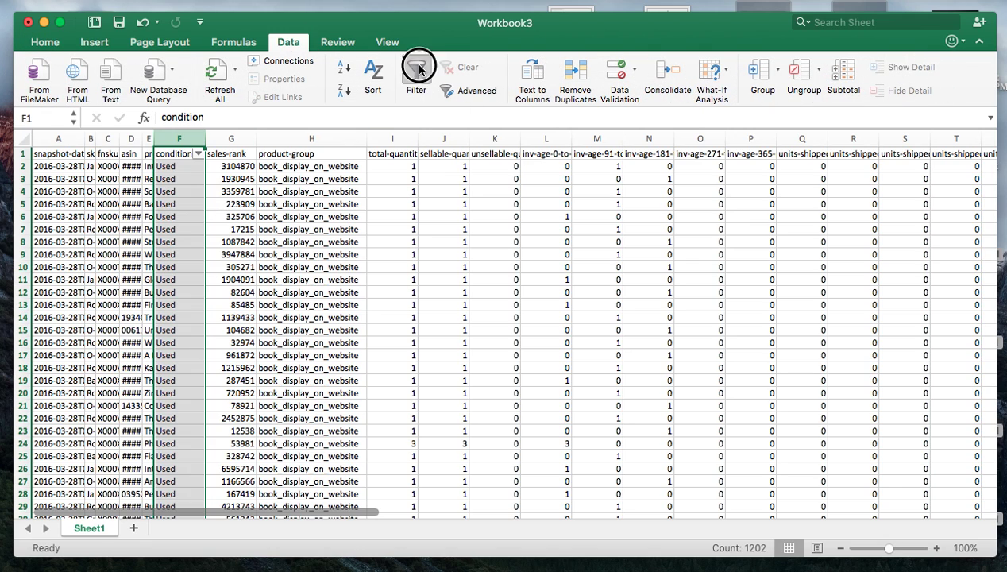
- Turn on filtering for all columns of the inventory table
left_click(236, 229)
key("ctrl+shift+Down")
left_click(236, 230)
left_click(416, 75)
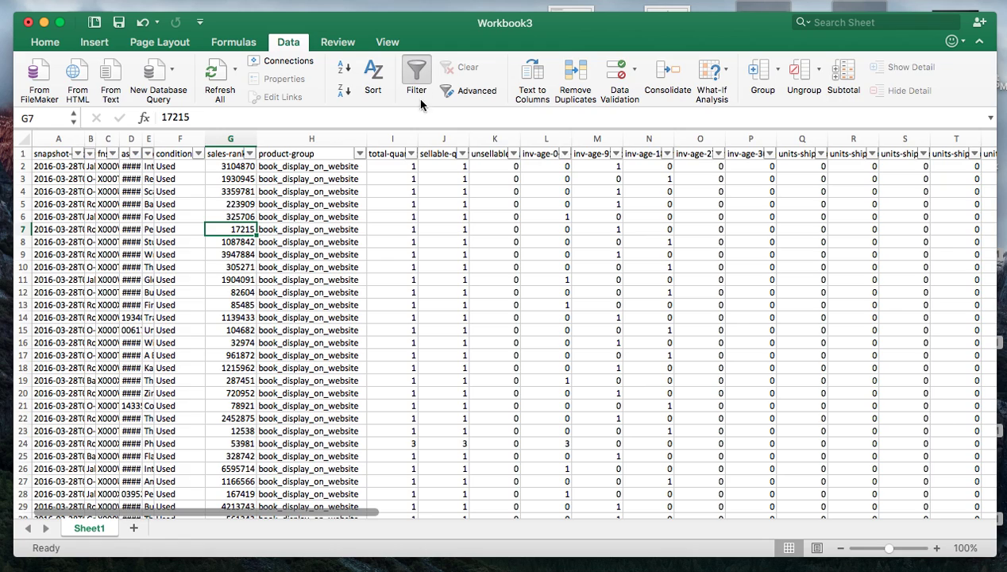
- Filter the condition column to exclude New and show only Used items
left_click(189, 153)
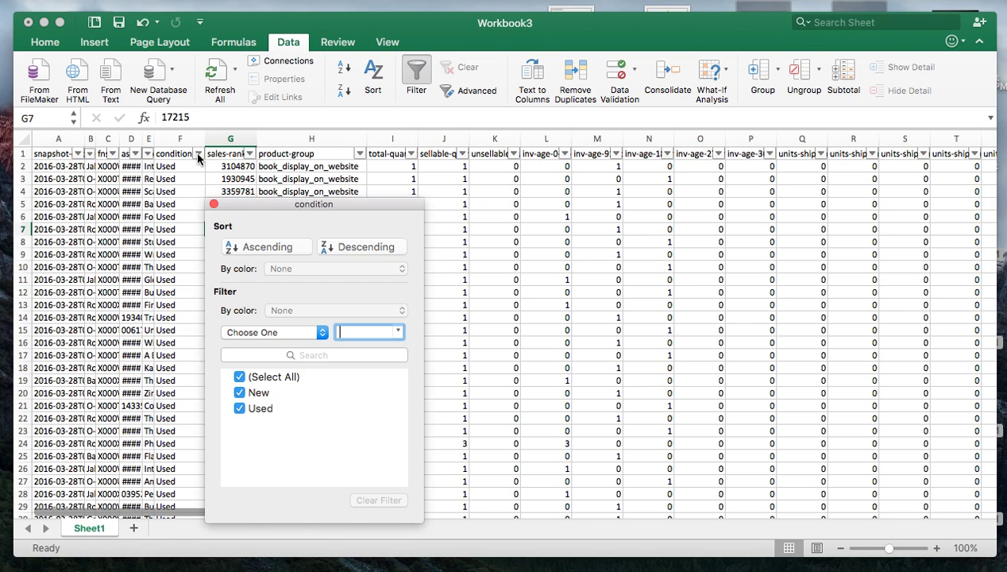
left_click(239, 392)
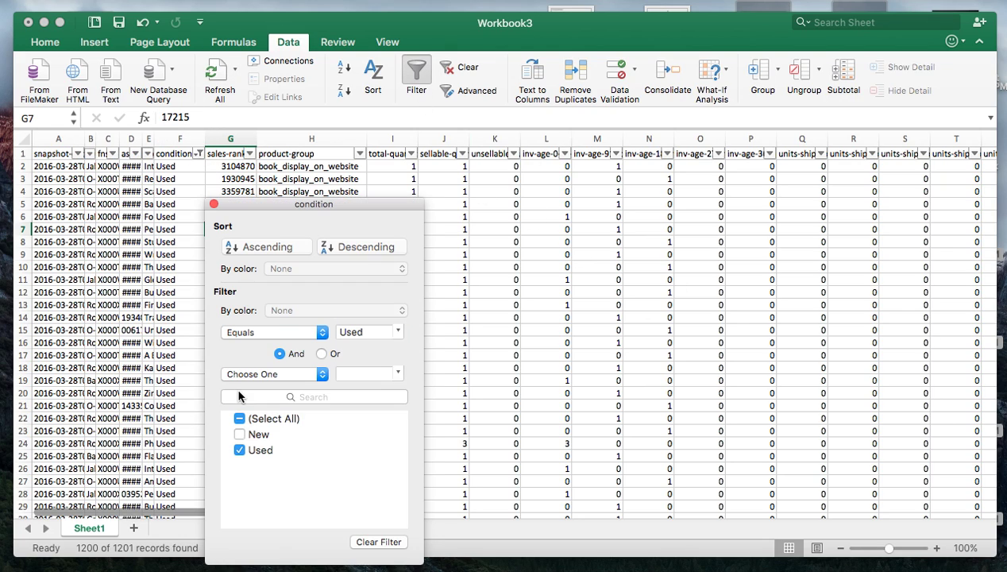
left_click(214, 204)
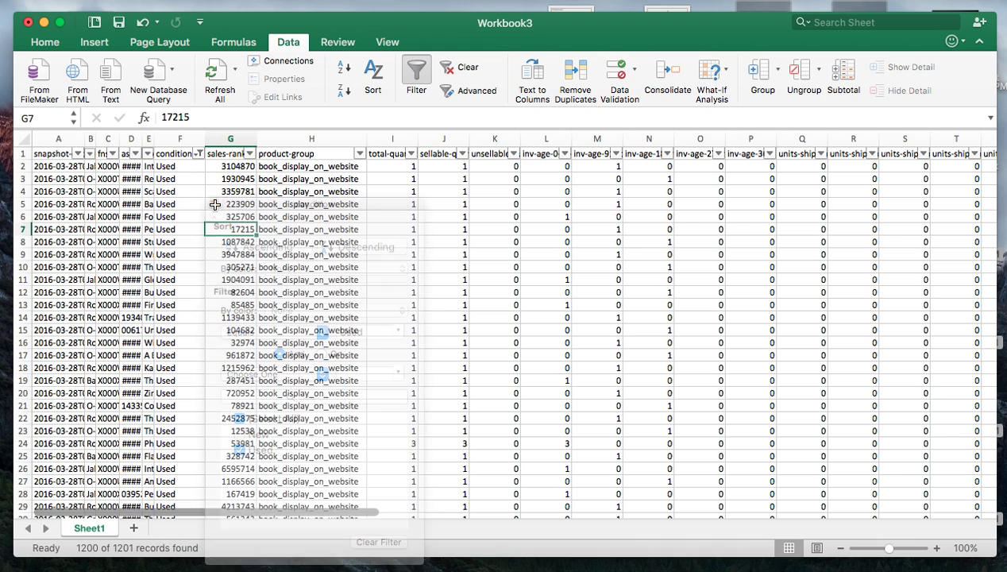
- Format the sales-rank column with thousands separators and no decimal places, and look at the ranks in G26 and G23
left_click(229, 139)
left_click(52, 44)
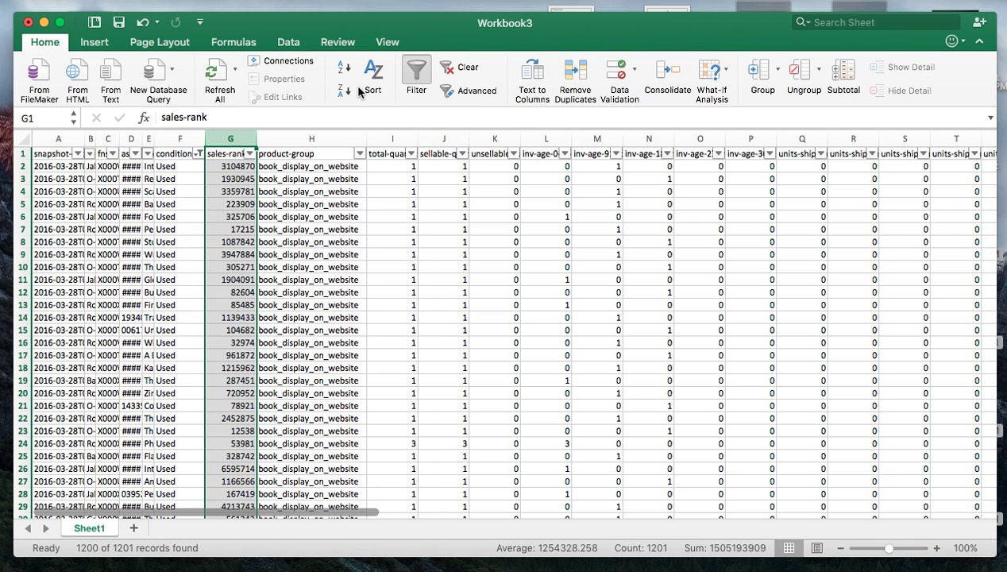
left_click(600, 93)
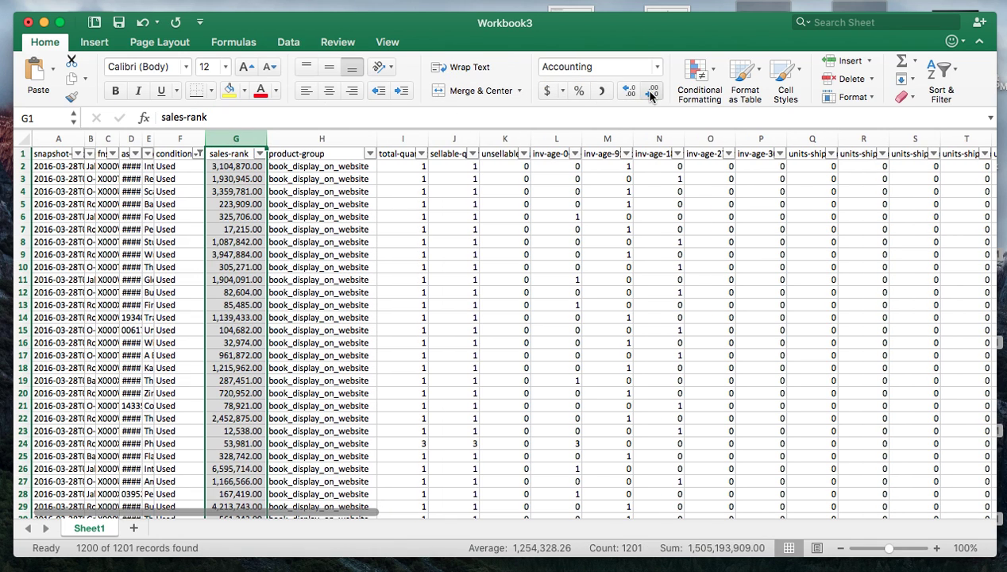
left_click(652, 92)
left_click(651, 91)
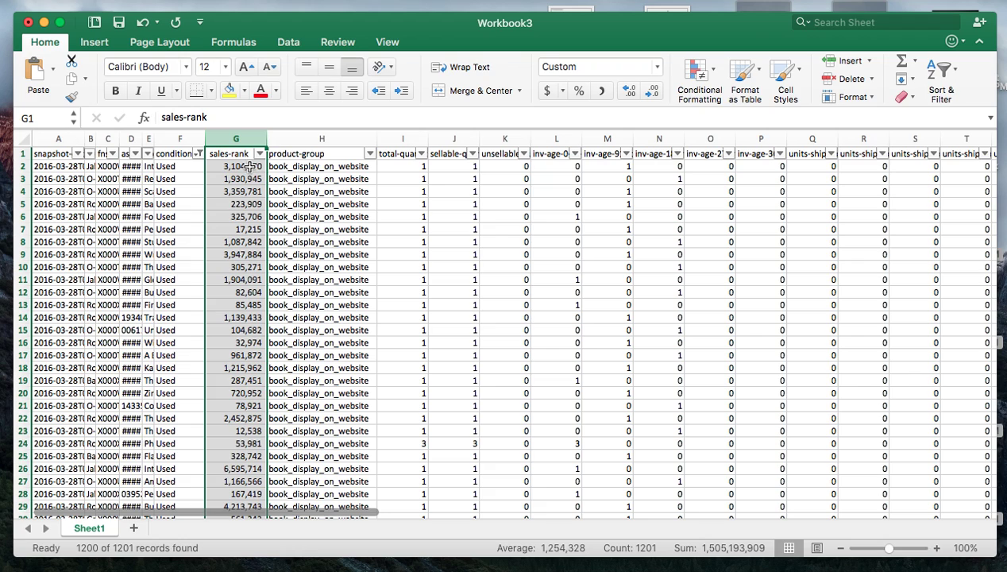
left_click(233, 468)
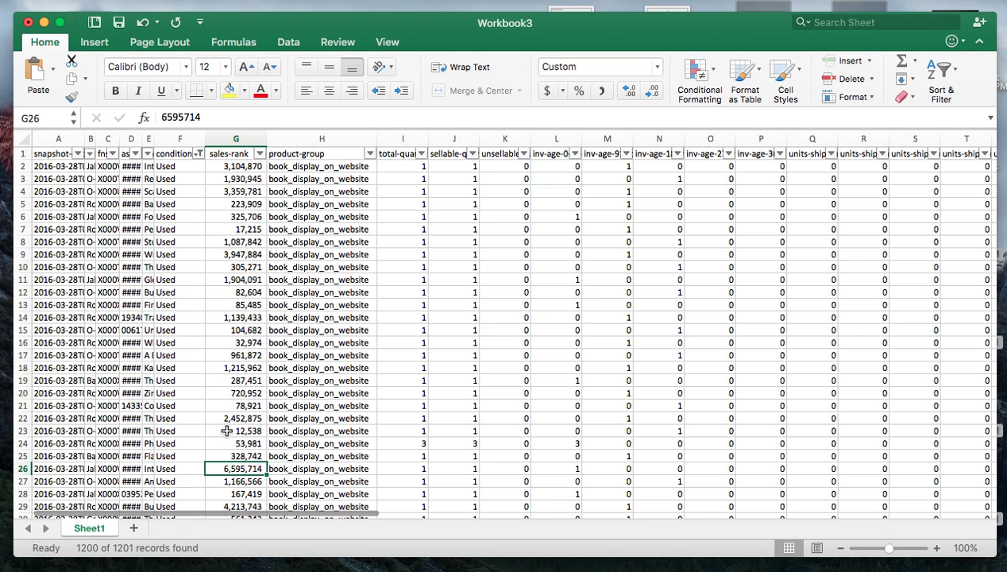
left_click(228, 431)
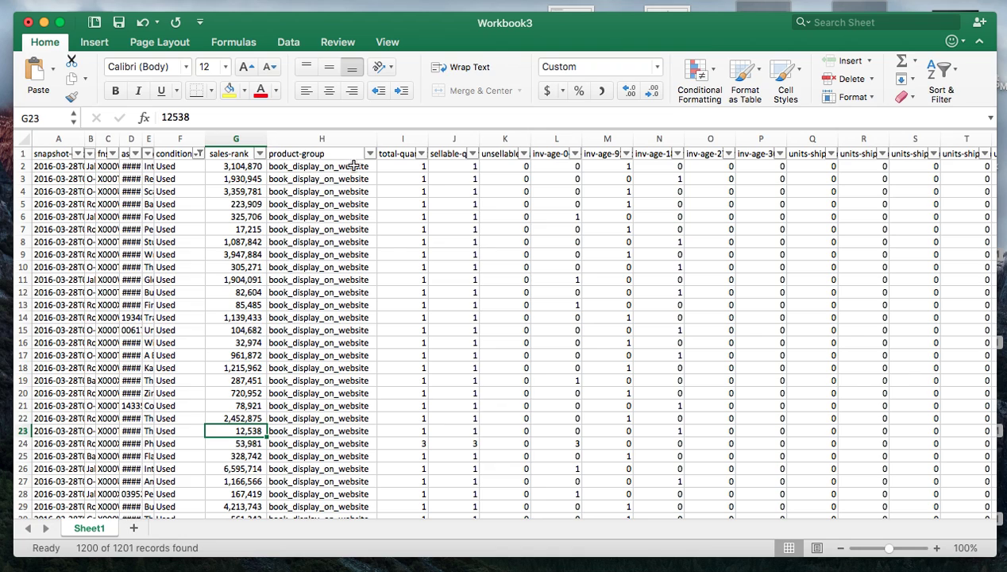
- Filter the product-group column to show only book_display_on_website, excluding office and sports products
left_click(369, 155)
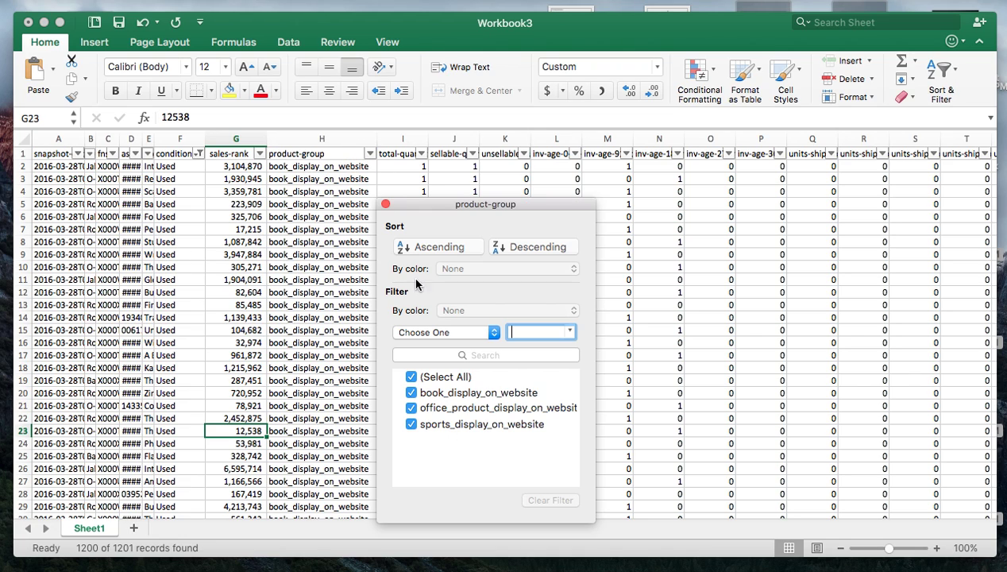
left_click(413, 407)
left_click(412, 466)
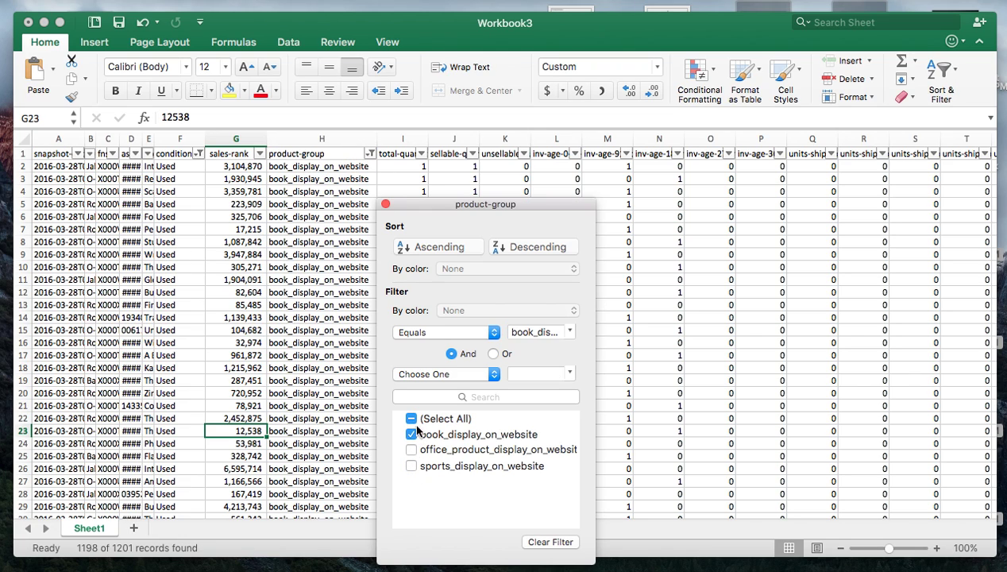
left_click(386, 204)
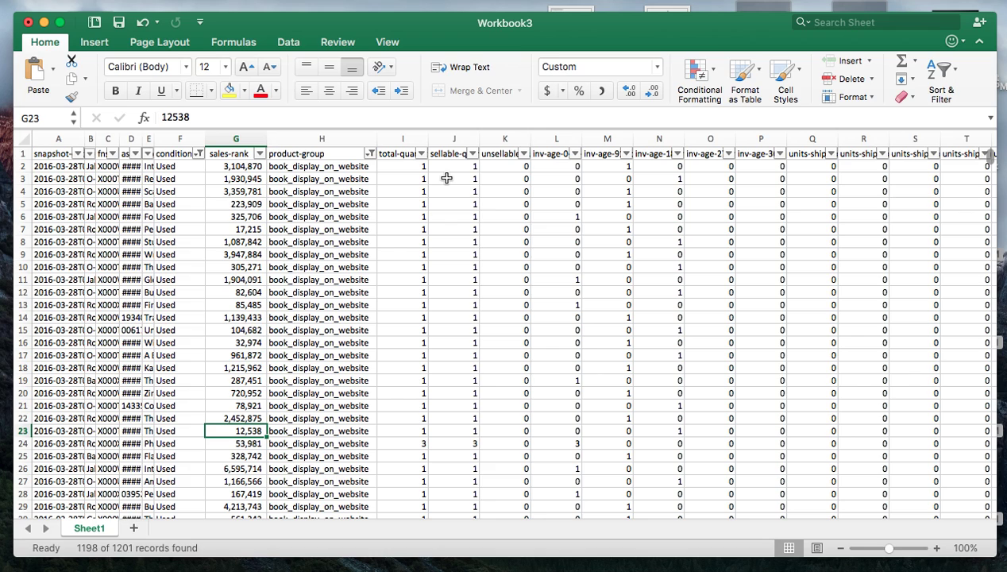
- Check the column sums for sellable-quantity and each inventory age range from 0-to-90 through 271-to-365 days
left_click(451, 139)
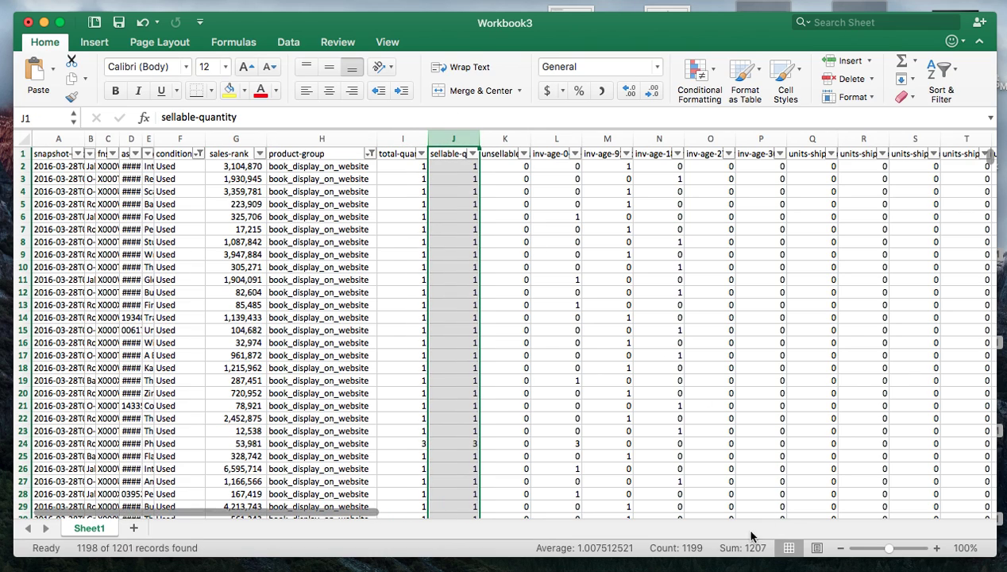
left_click(549, 156)
left_click(556, 139)
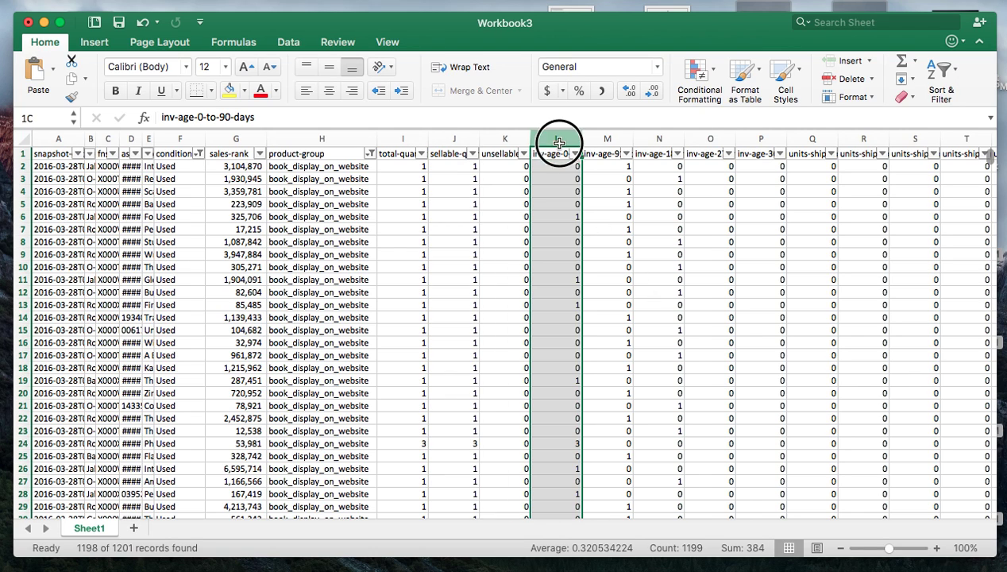
left_click(601, 156)
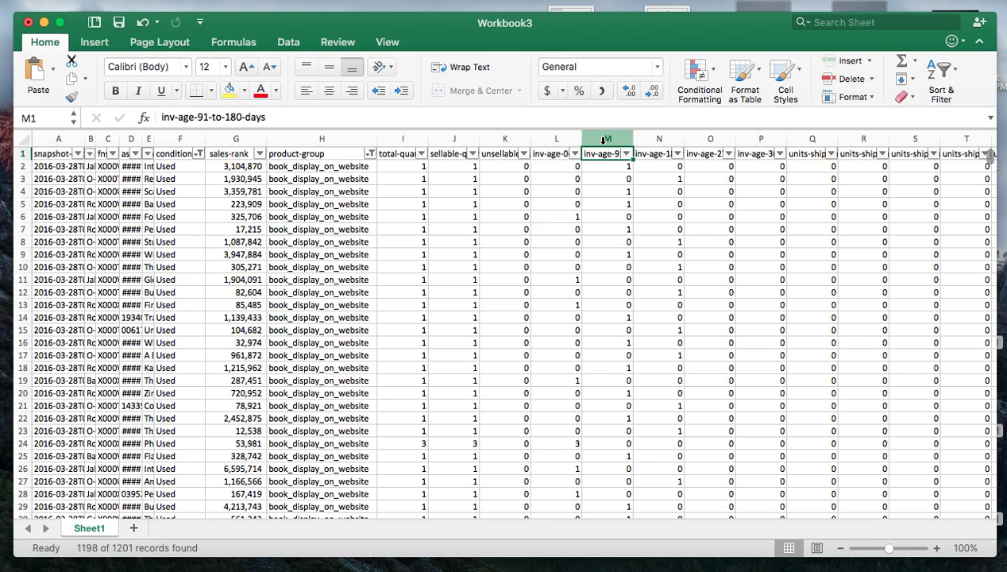
left_click(603, 140)
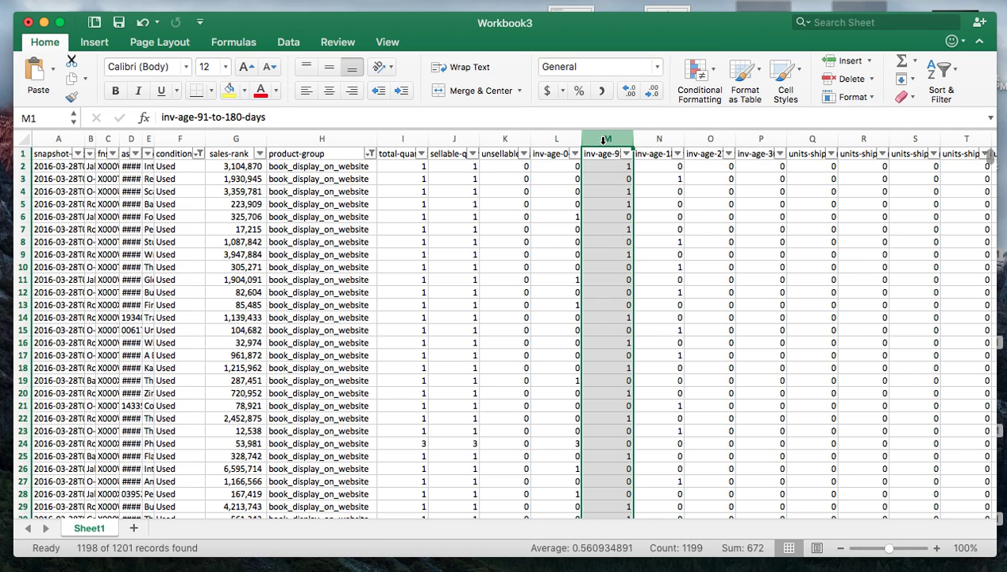
left_click(656, 141)
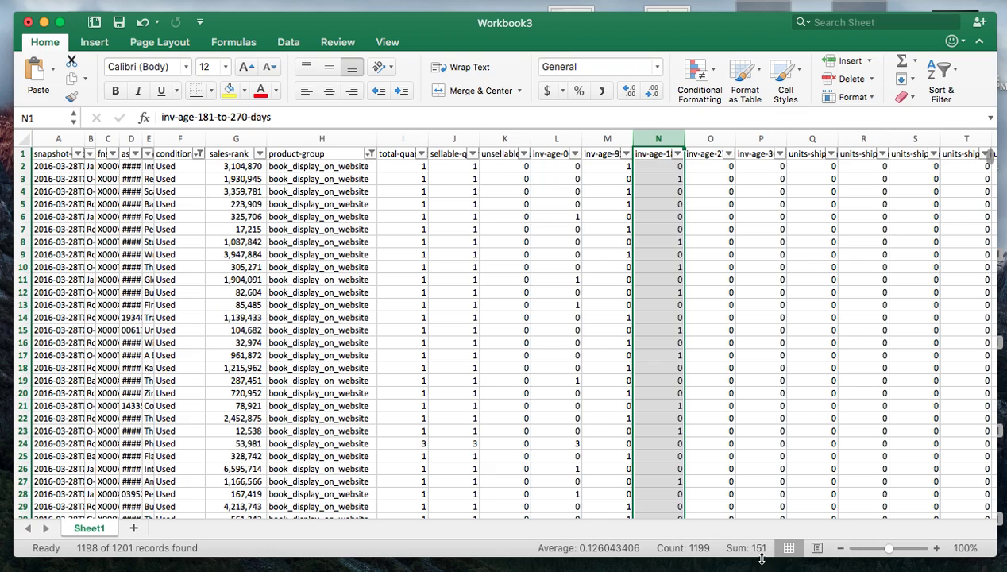
left_click(694, 142)
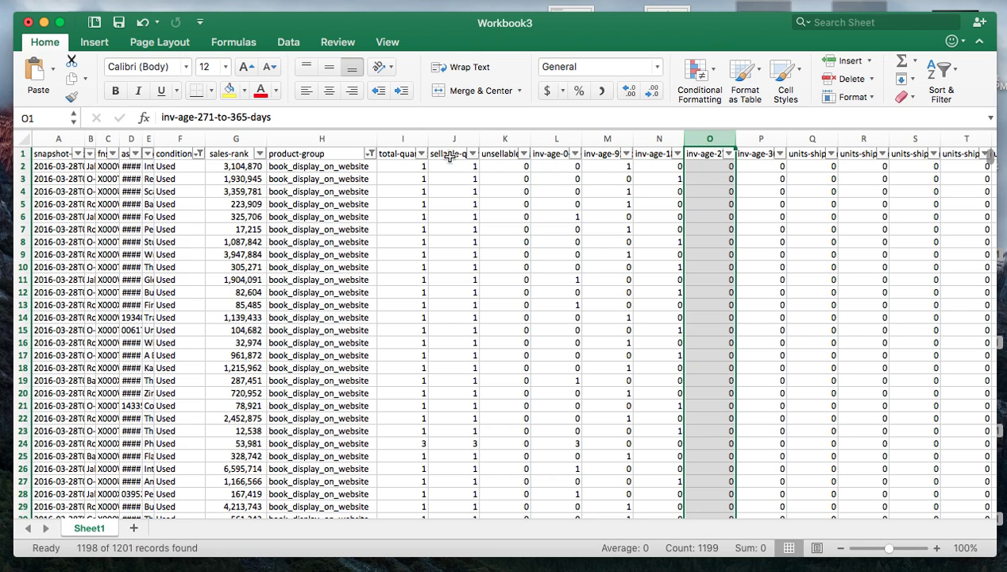
- Hide columns I through AA, from total-quantity to the last weeks-of-cover column
left_click_drag(405, 142, 872, 152)
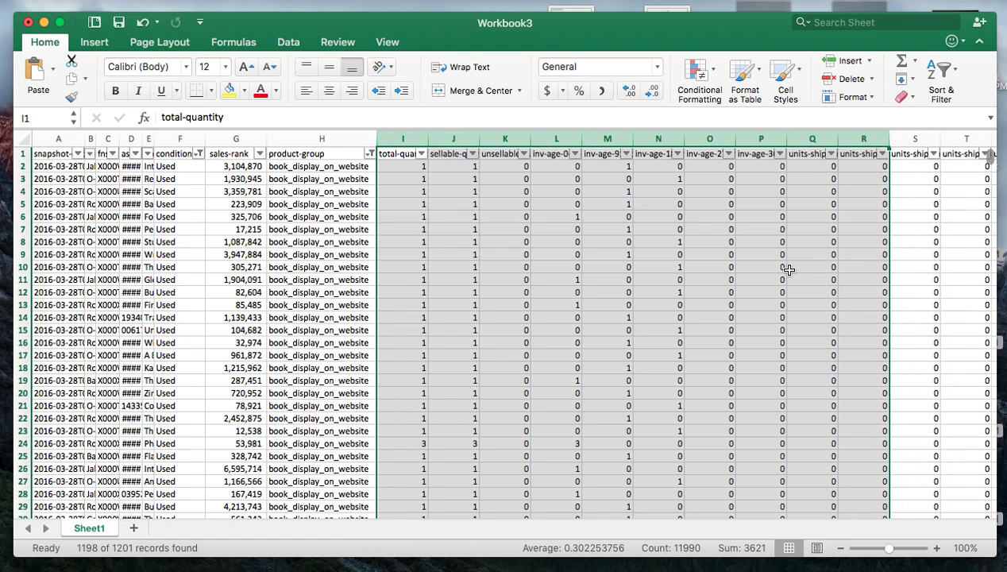
scroll(789, 270, "right", 10)
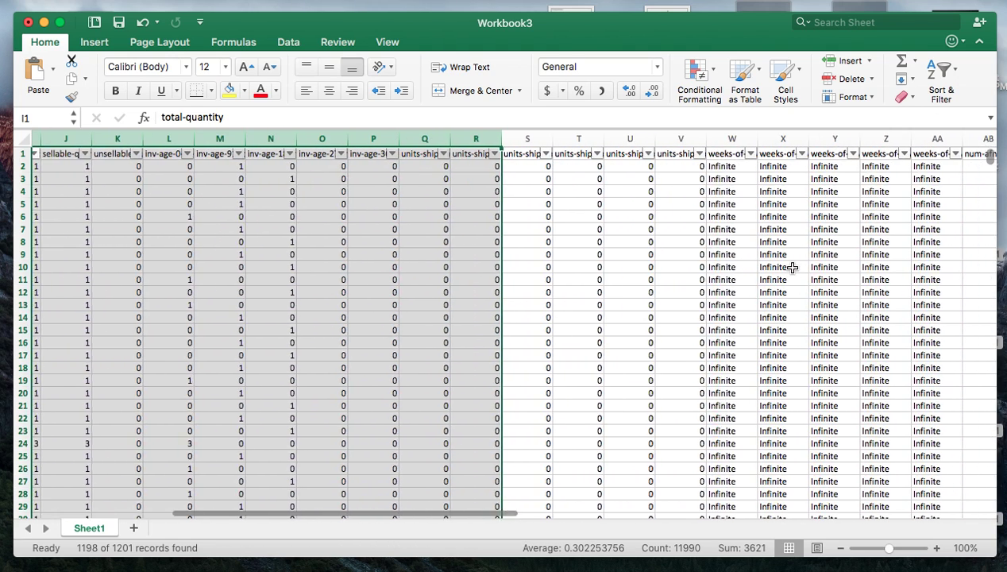
scroll(791, 267, "right", 1)
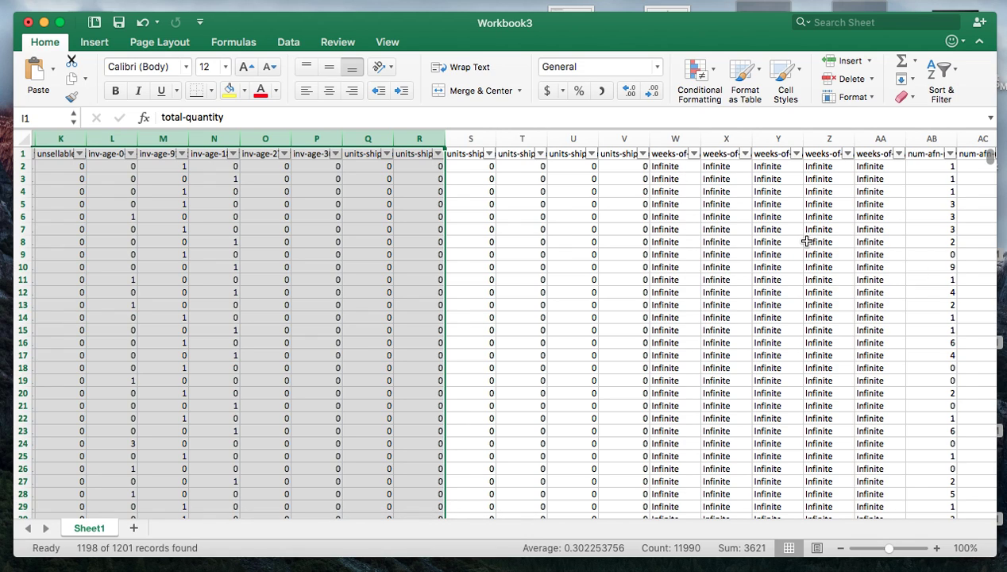
left_click(877, 139, "shift")
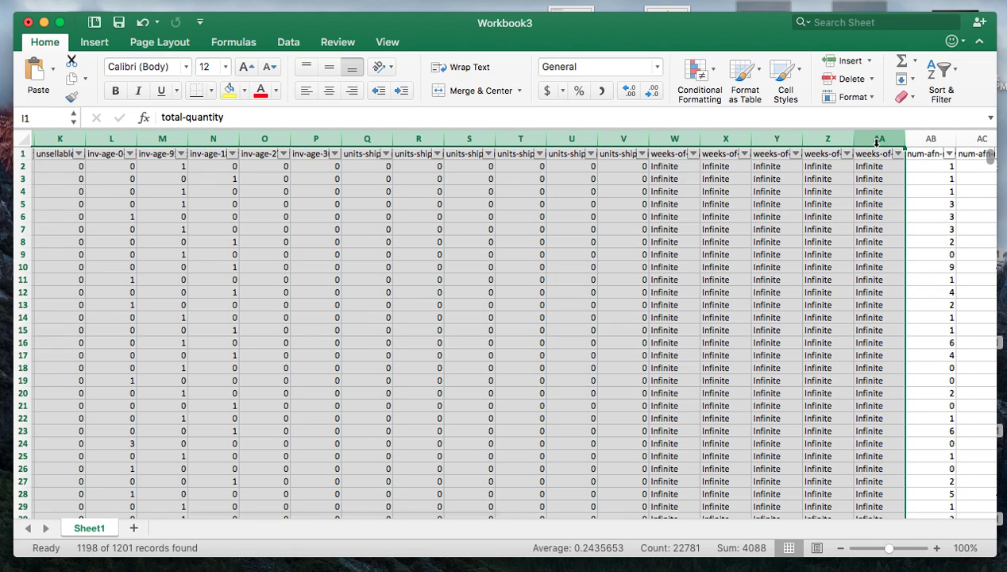
right_click(878, 140)
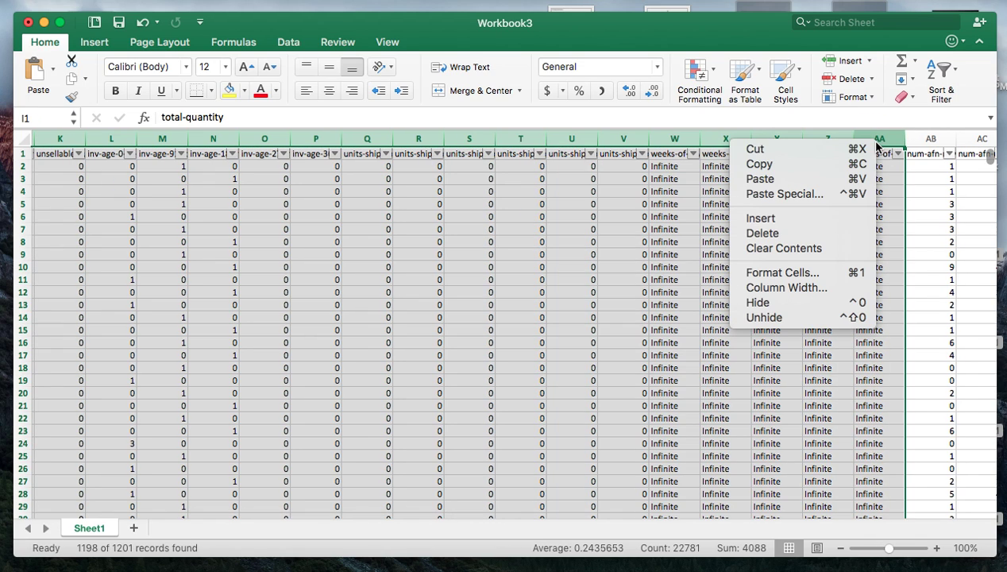
left_click(783, 305)
- Examine the num-afn-new-sellers header and its counts, plus the first seller counts in column AC
left_click(385, 179)
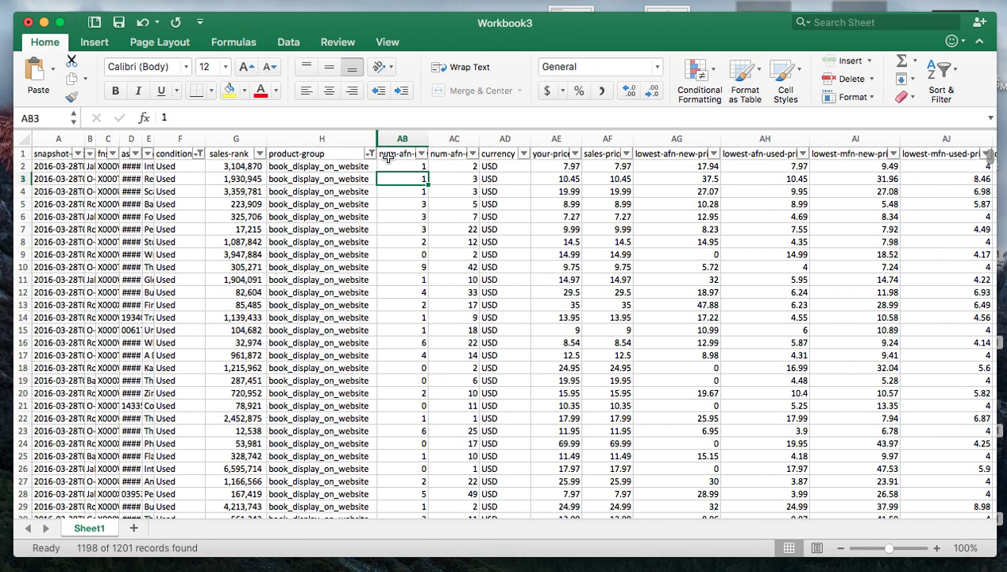
left_click(387, 156)
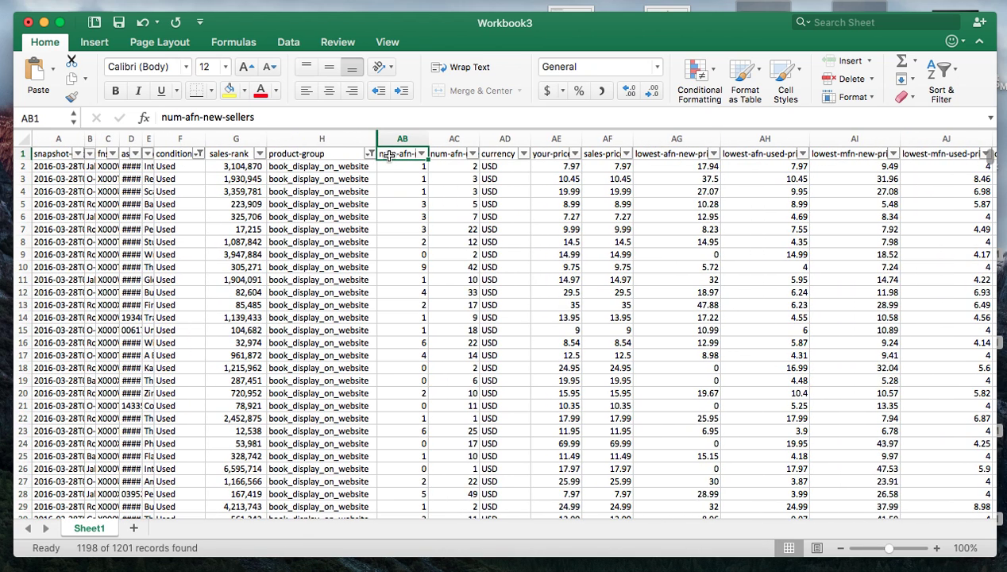
double_click(196, 117)
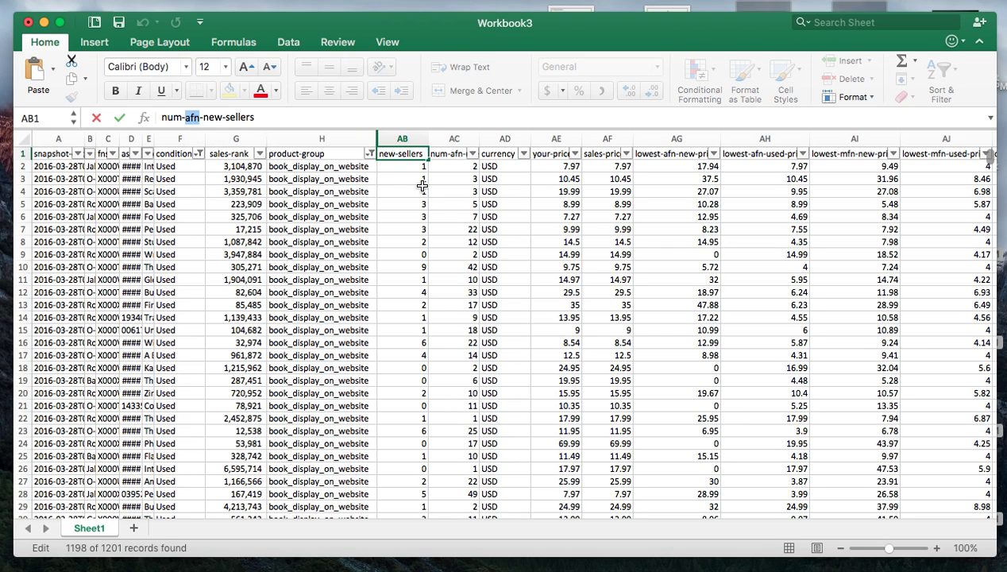
left_click_drag(401, 166, 379, 429)
left_click_drag(461, 166, 461, 216)
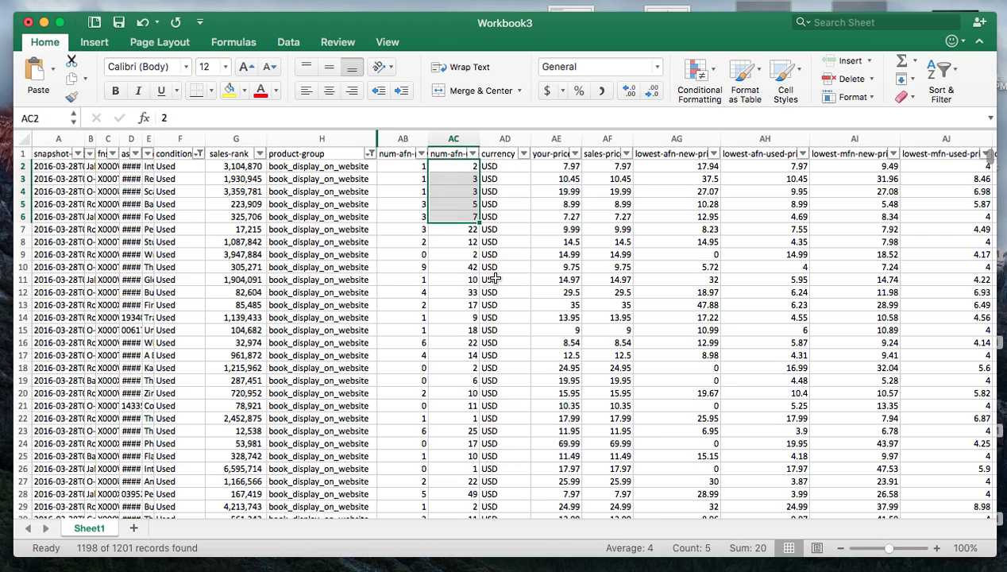
- Hide the num-afn-new-sellers, currency and sales-price columns
left_click(415, 138)
right_click(415, 137)
left_click(456, 298)
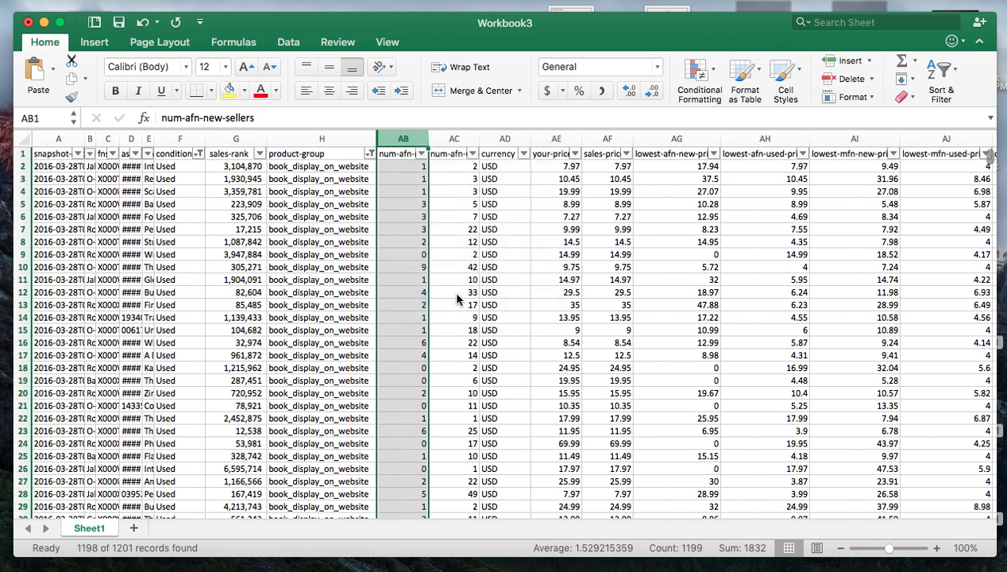
right_click(457, 139)
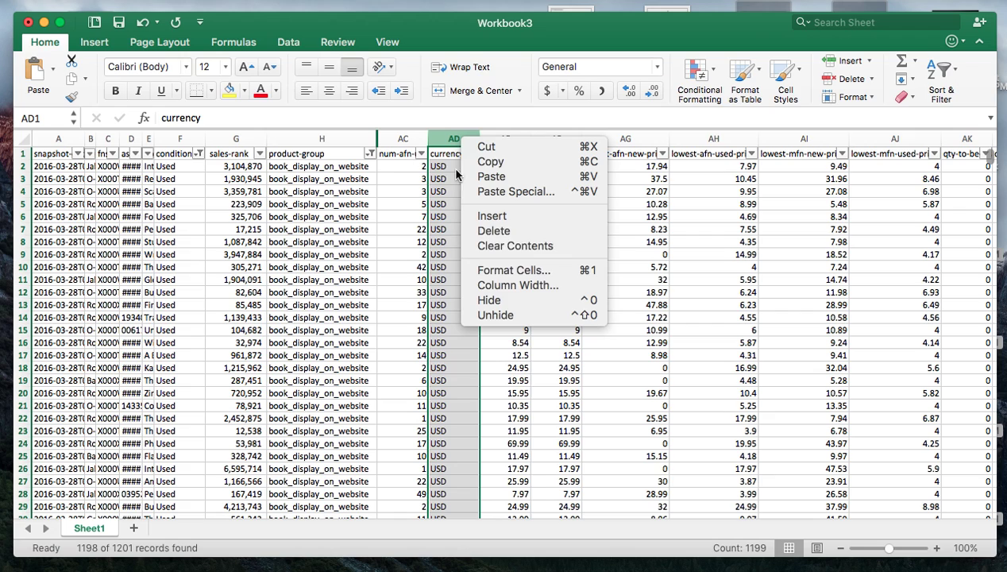
left_click(489, 300)
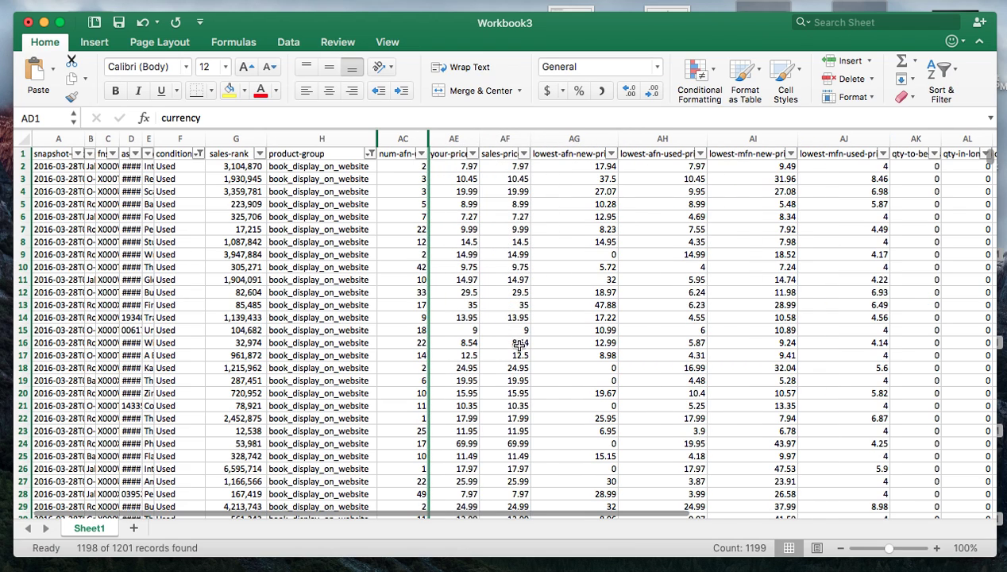
left_click(465, 169)
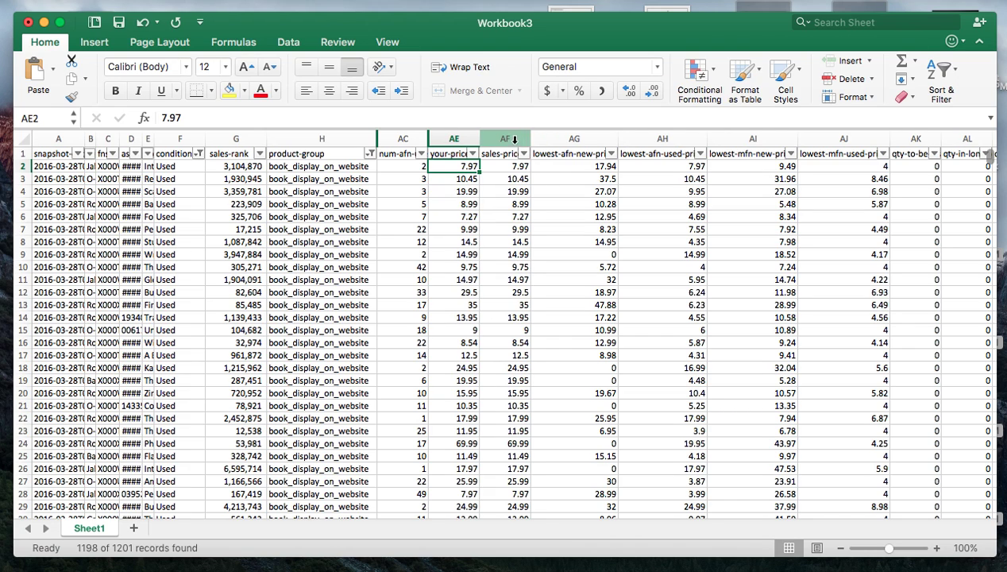
right_click(514, 140)
left_click(534, 299)
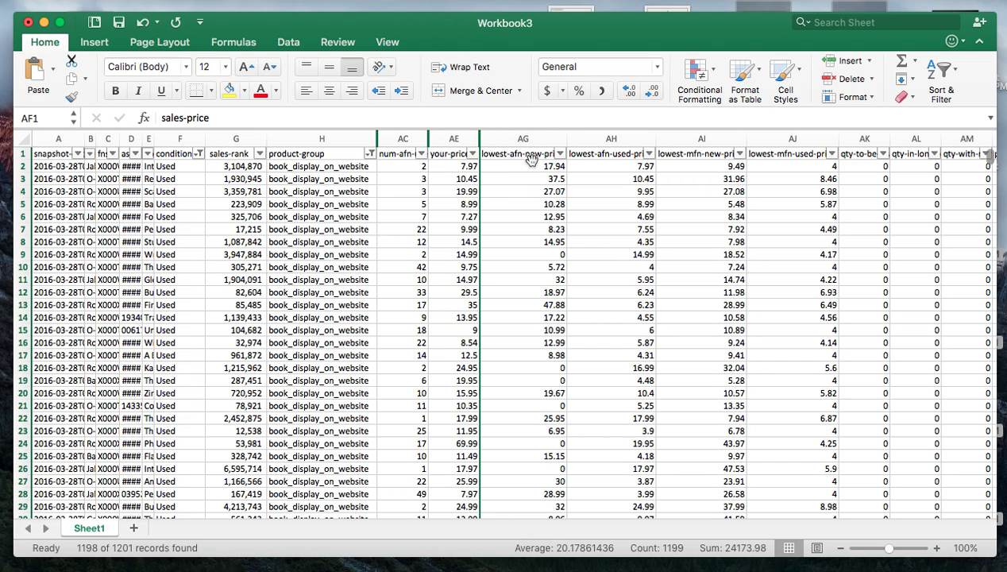
- Compare your-price in row 2 with the lowest AFN new, MFN new and MFN used prices
left_click(519, 156)
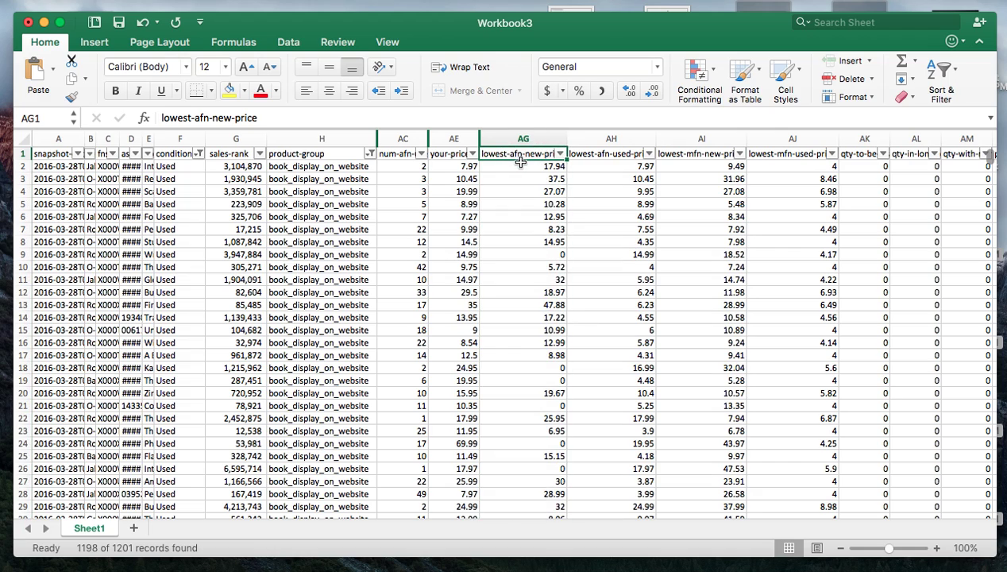
left_click(521, 166)
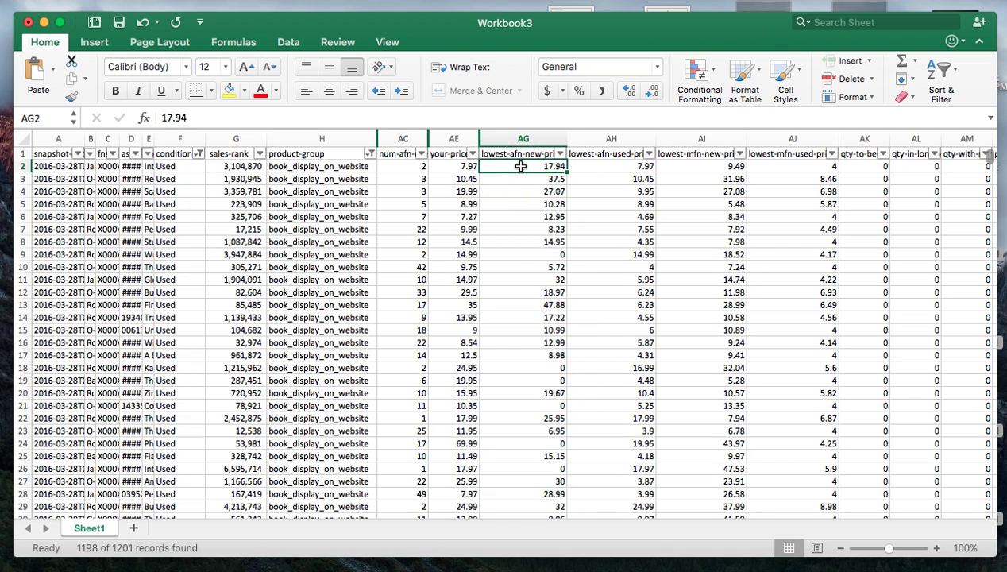
left_click(456, 166)
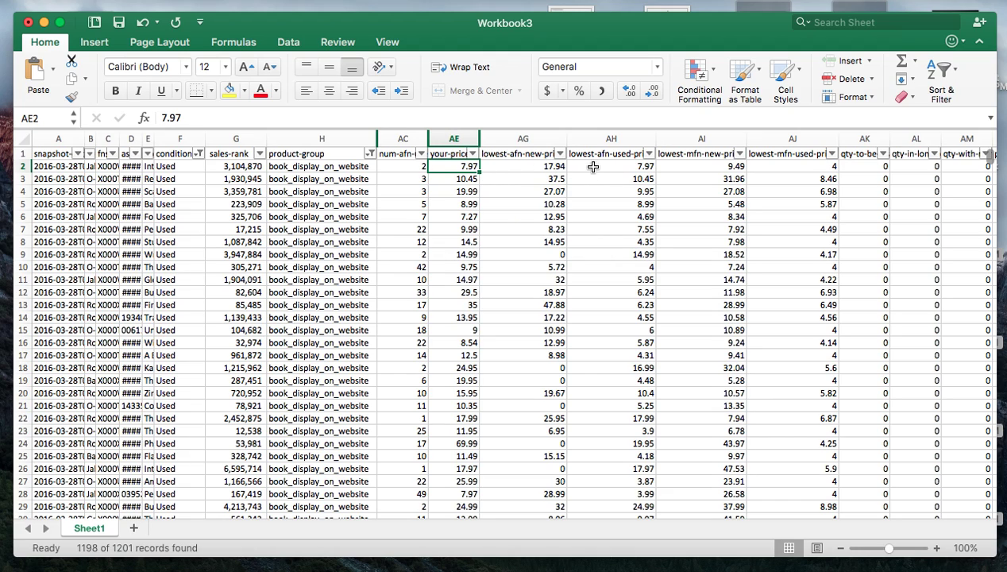
left_click(706, 169)
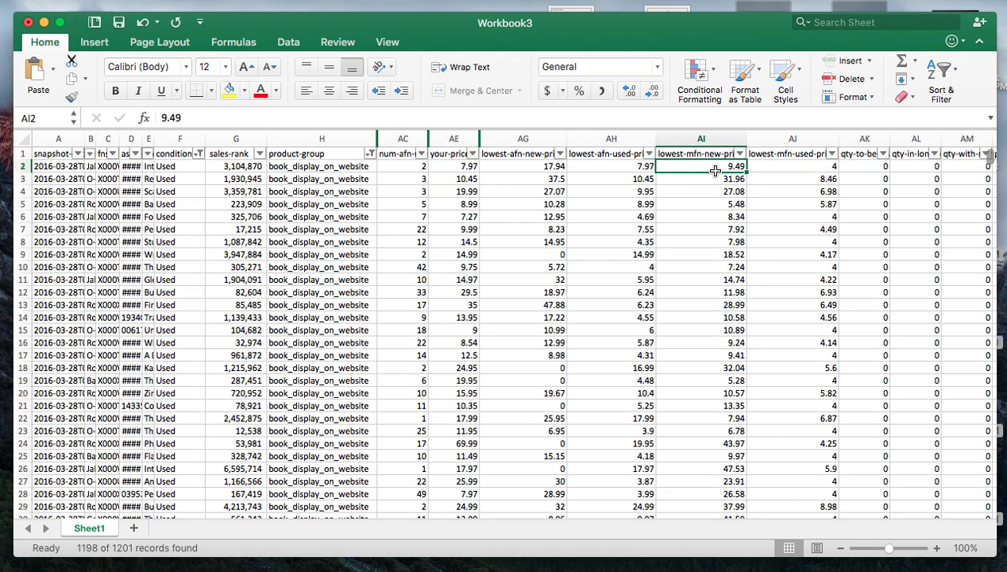
left_click(803, 164)
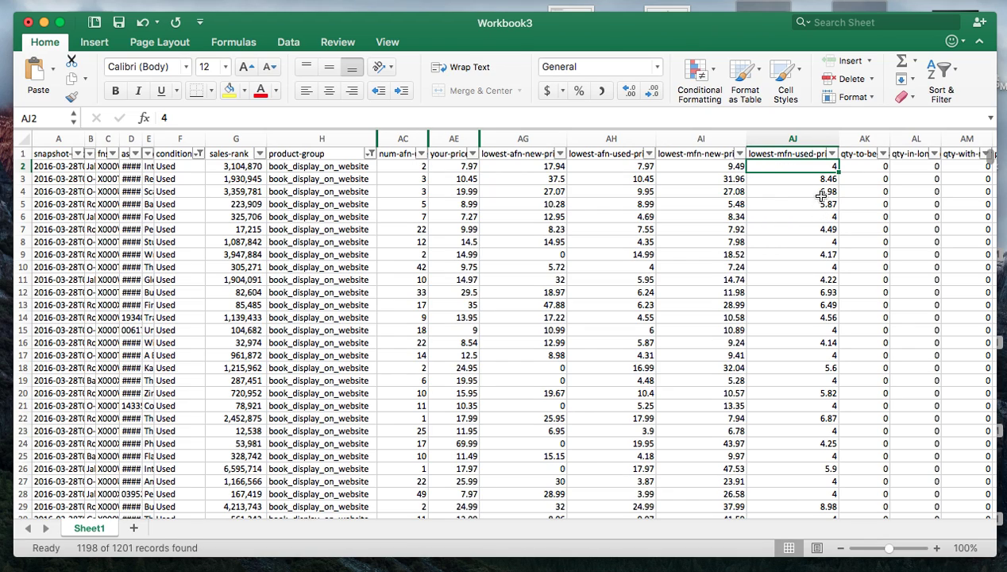
- Hide the lowest-afn-new-price and lowest-mfn-new-price columns
right_click(522, 136)
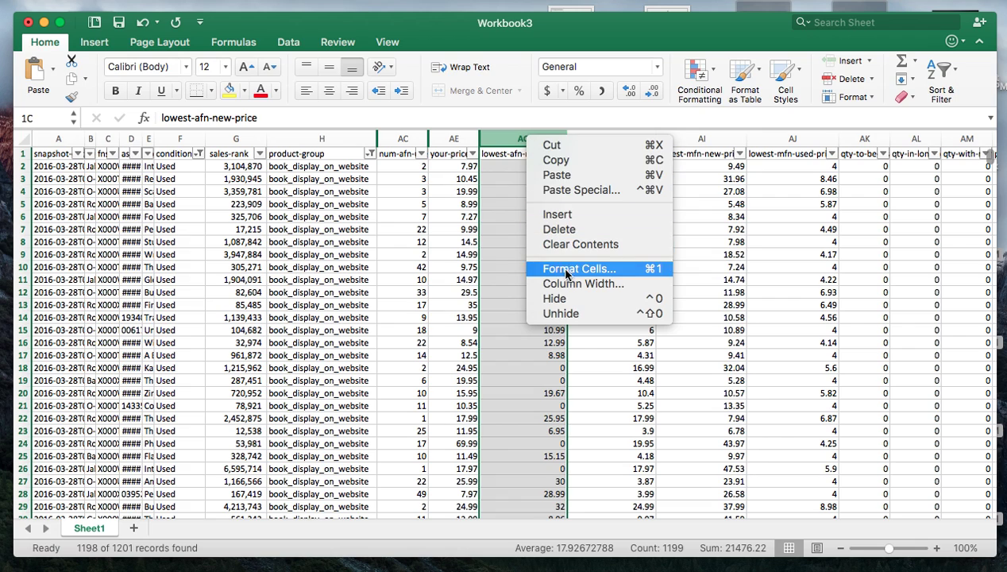
left_click(574, 300)
right_click(613, 139)
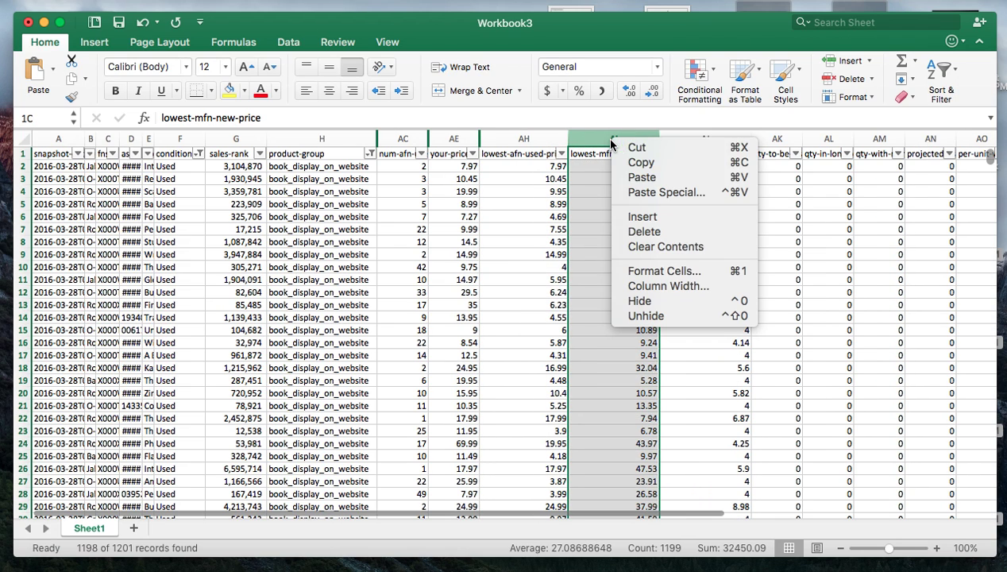
left_click(642, 300)
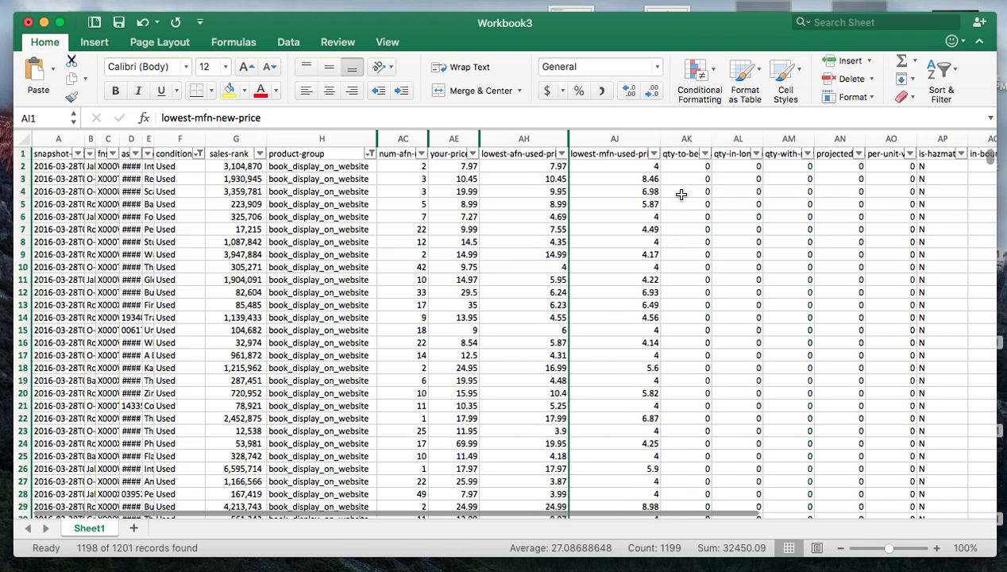
- Hide columns AK through AU, starting with qty-to-be-charged-ltsf-12-mo, and return to the first columns of the sheet
left_click(687, 156)
scroll(689, 178, "right", 5)
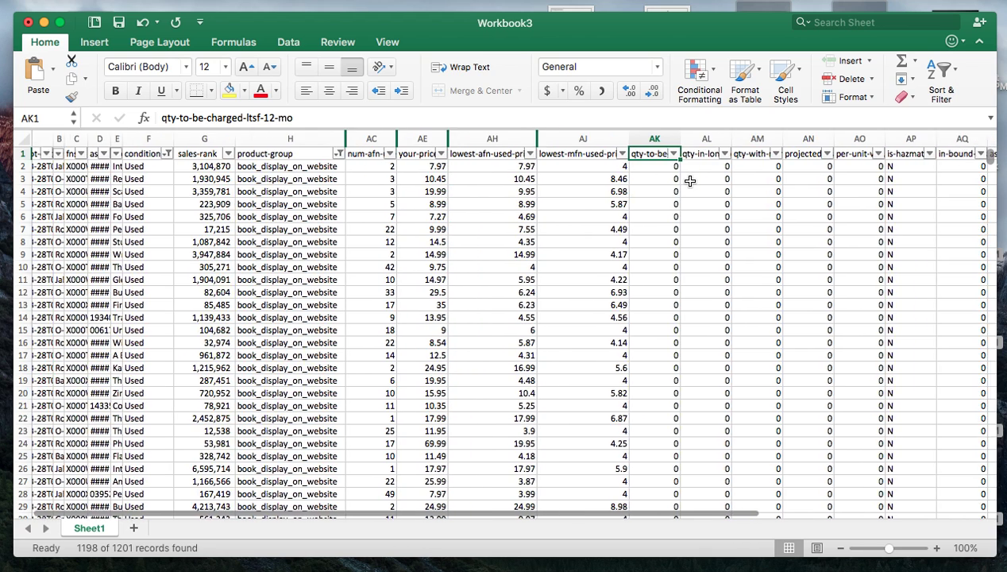
scroll(690, 181, "right", 5)
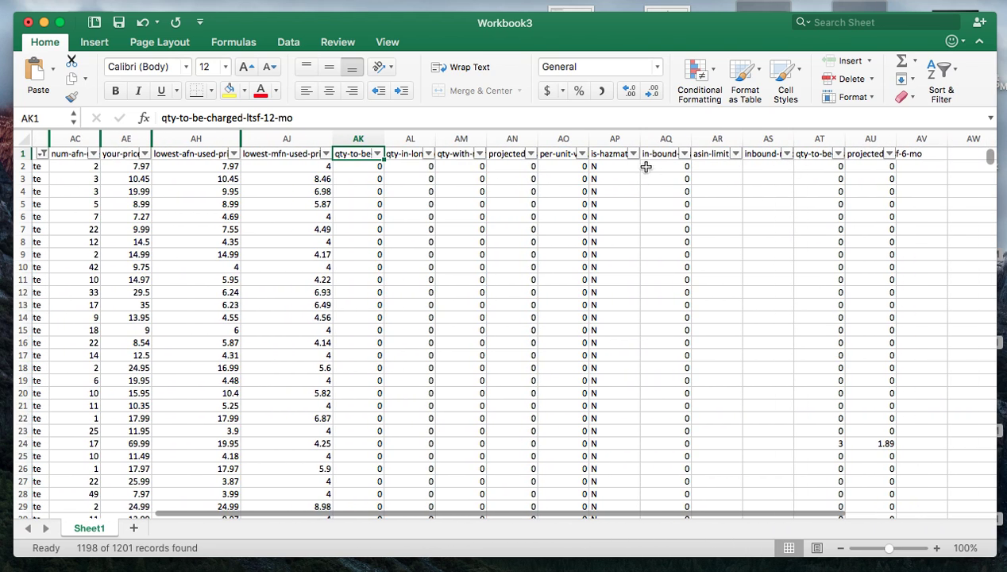
left_click_drag(369, 139, 882, 139)
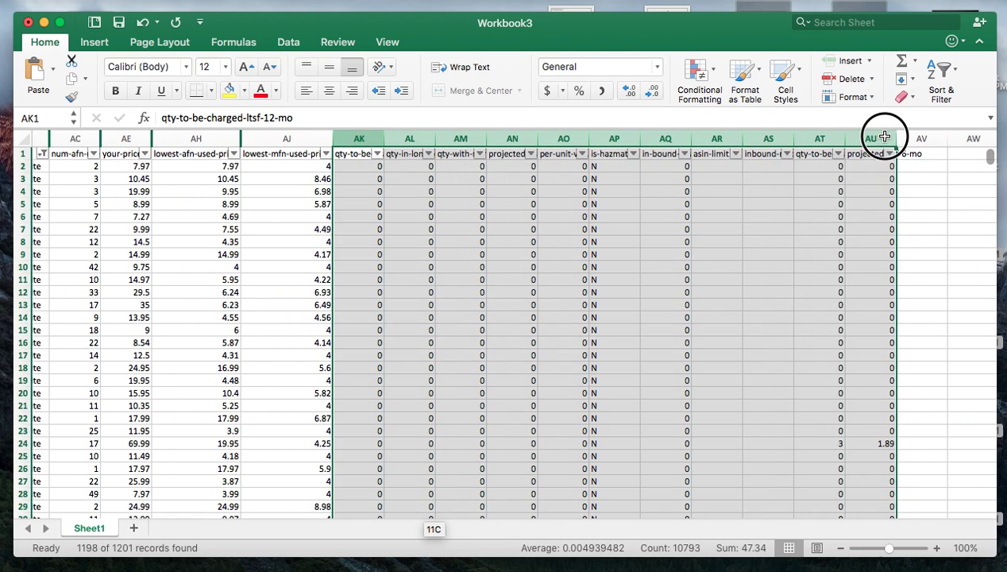
right_click(883, 140)
left_click(828, 297)
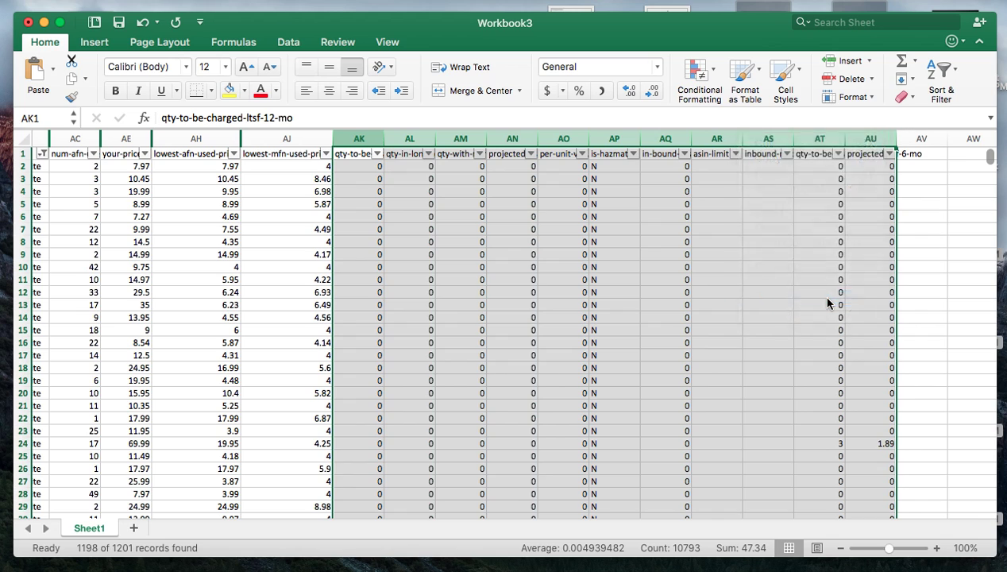
left_click(401, 227)
scroll(428, 236, "left", 3)
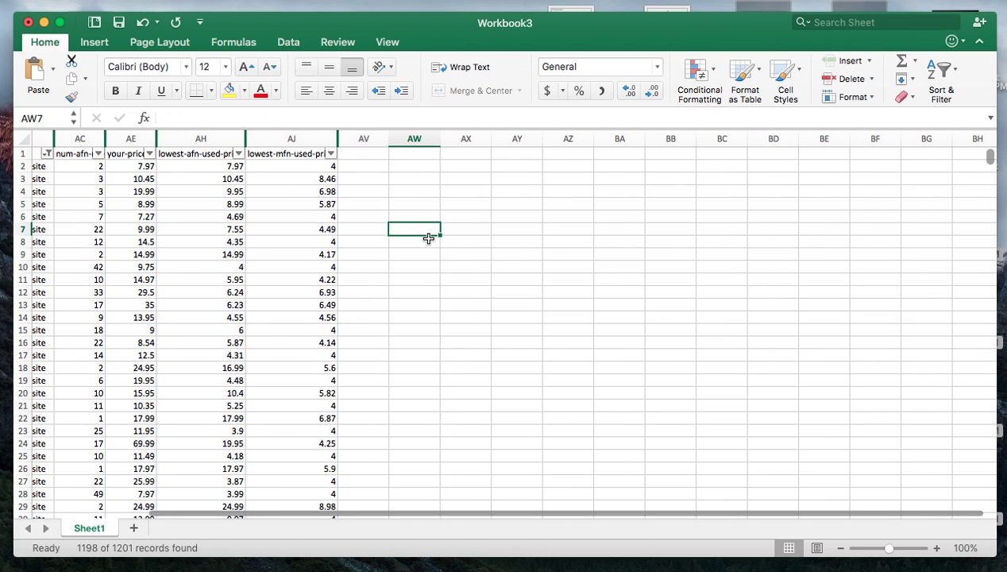
scroll(427, 238, "left", 5)
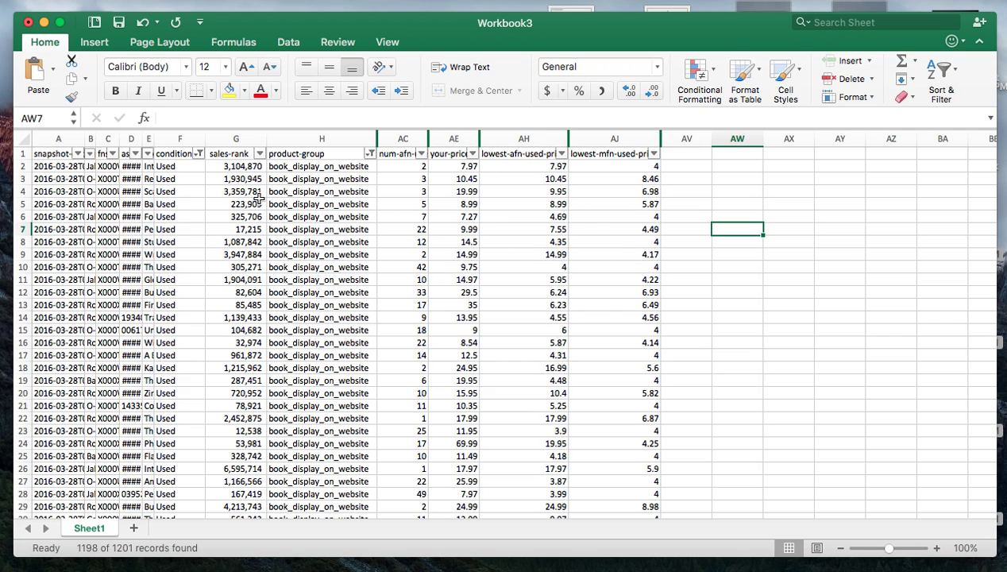
- Sort the inventory by sales-rank in descending order
left_click(227, 180)
left_click(259, 154)
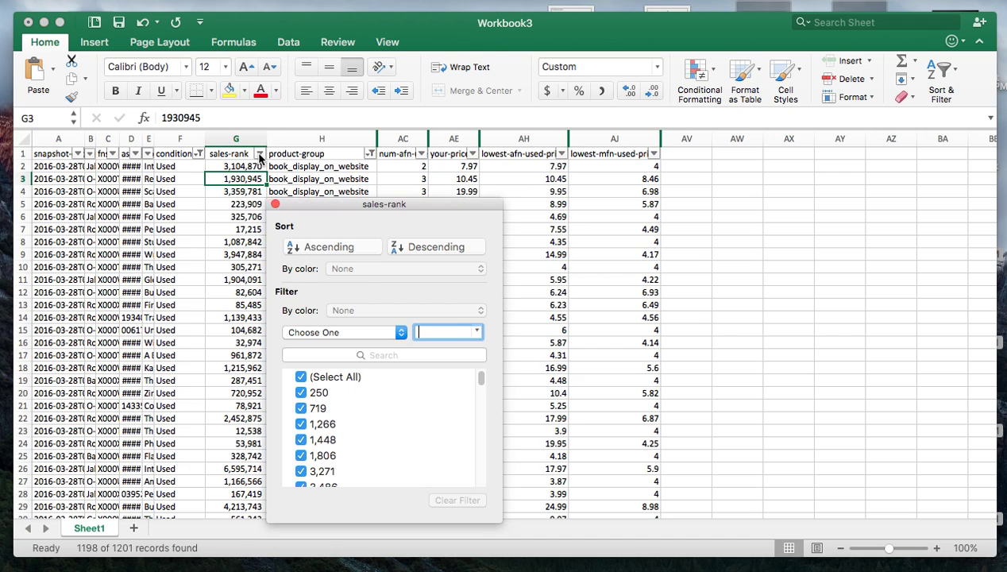
left_click(417, 247)
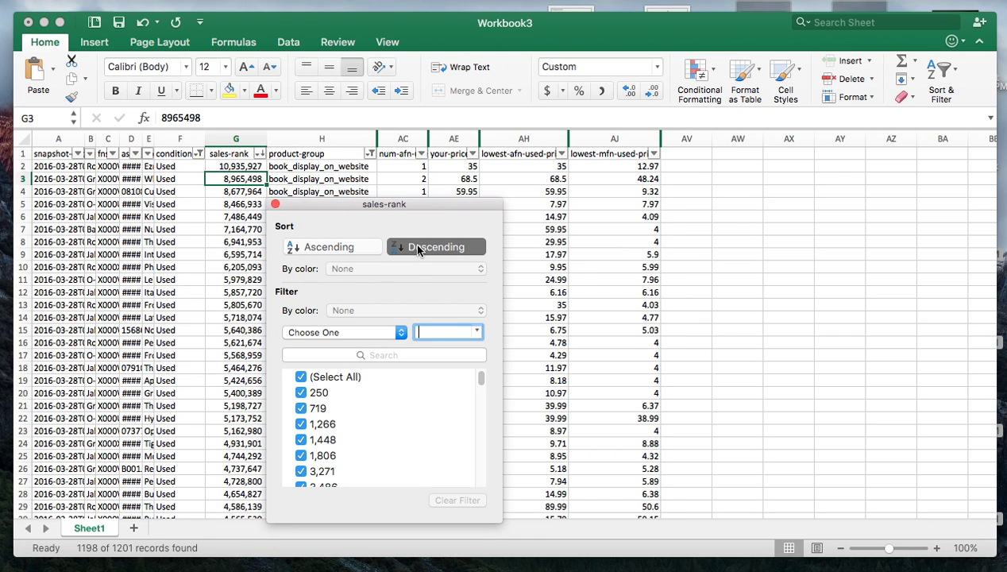
left_click(275, 205)
- Look through the sorted sales ranks down to row 118, just above 3,000,000, and check that book's your-price
left_click(248, 167)
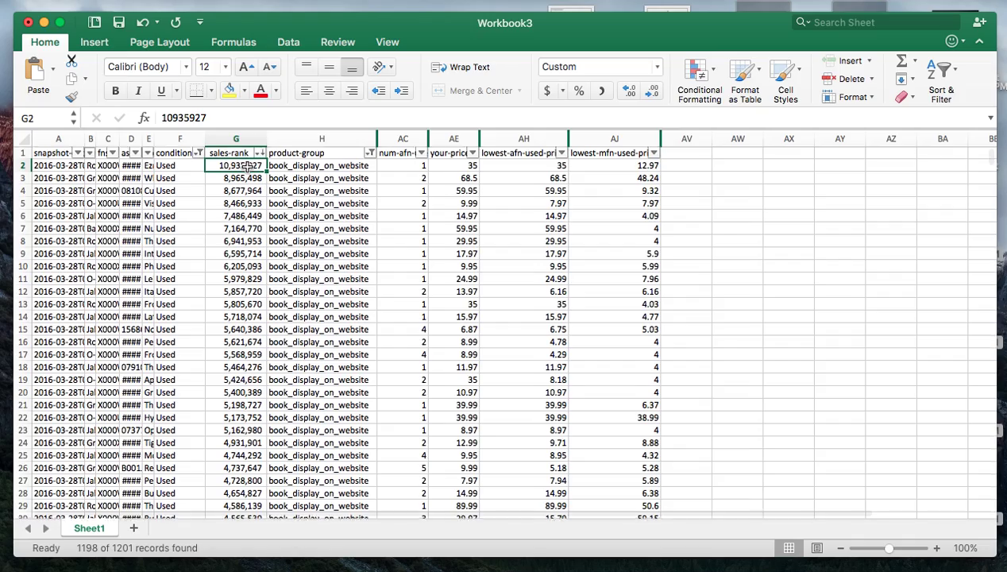
scroll(248, 167, "down", 10)
scroll(248, 167, "down", 20)
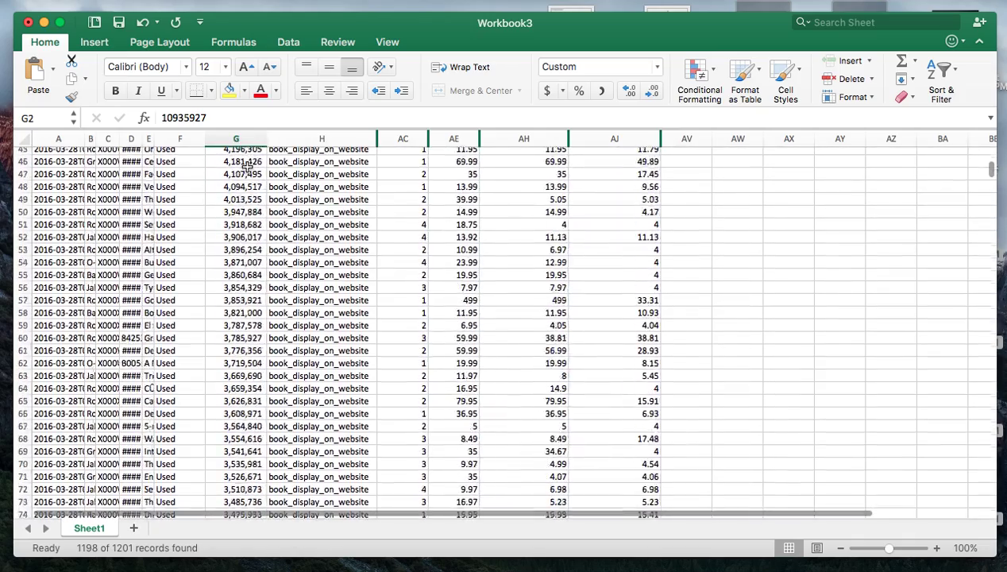
scroll(203, 239, "down", 6)
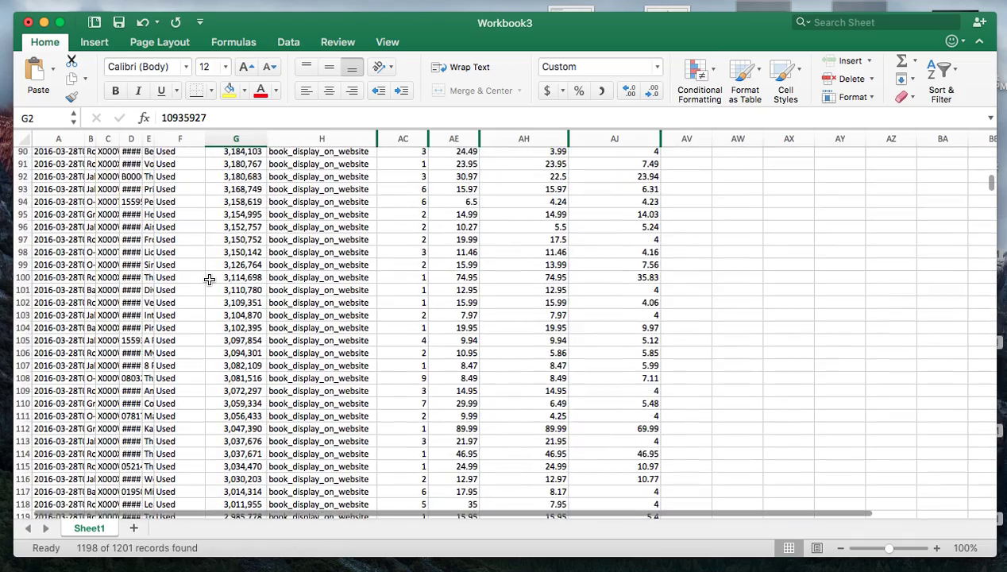
left_click(244, 346)
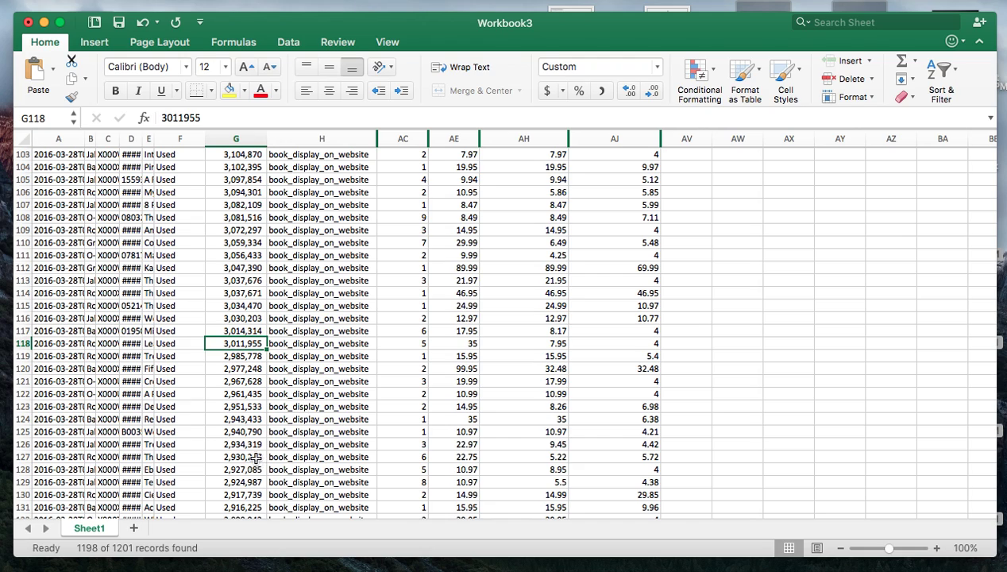
left_click(449, 344)
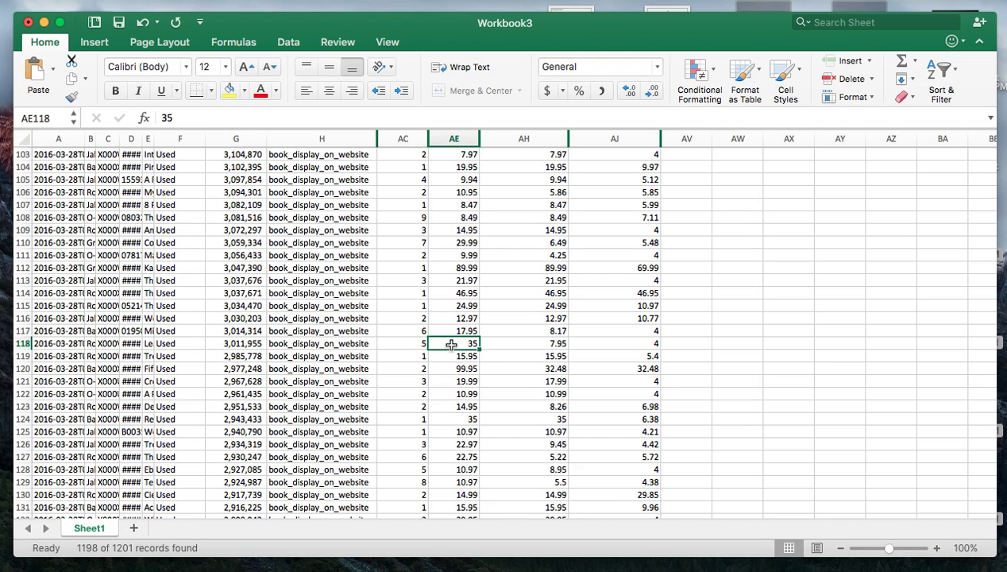
- Compare row 118's prices in columns AH and AJ with its sales rank
left_click(548, 344)
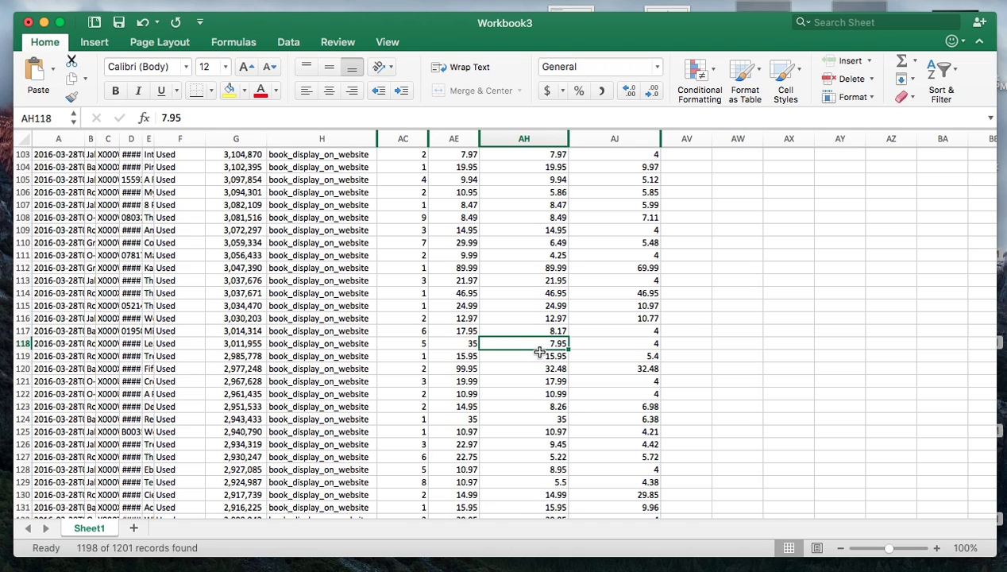
left_click(632, 348)
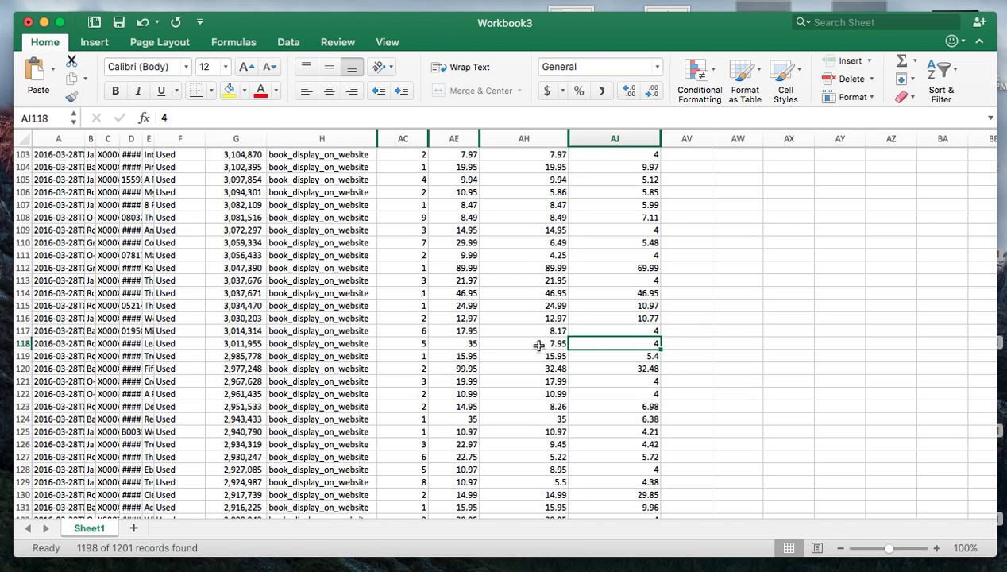
left_click(244, 348)
left_click(639, 344)
left_click(554, 345)
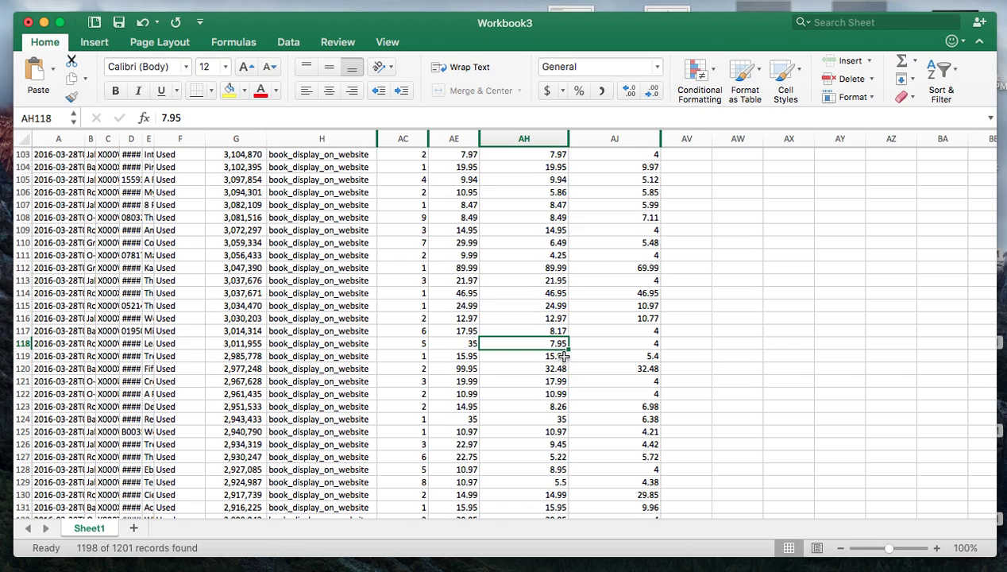
left_click(552, 231)
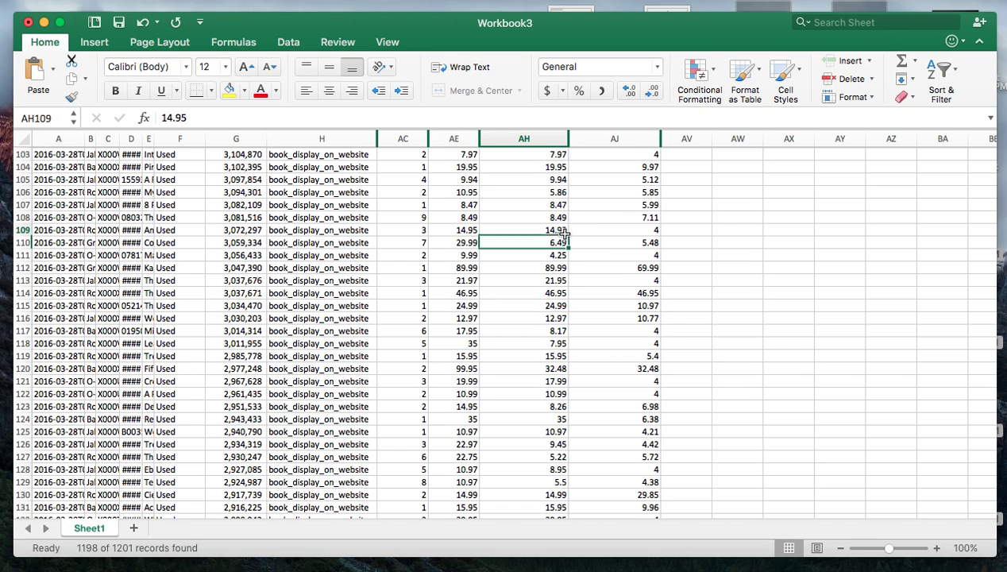
- Mark row 118 with an x in column AV and copy the mark to rows 115 through 117
left_click(297, 45)
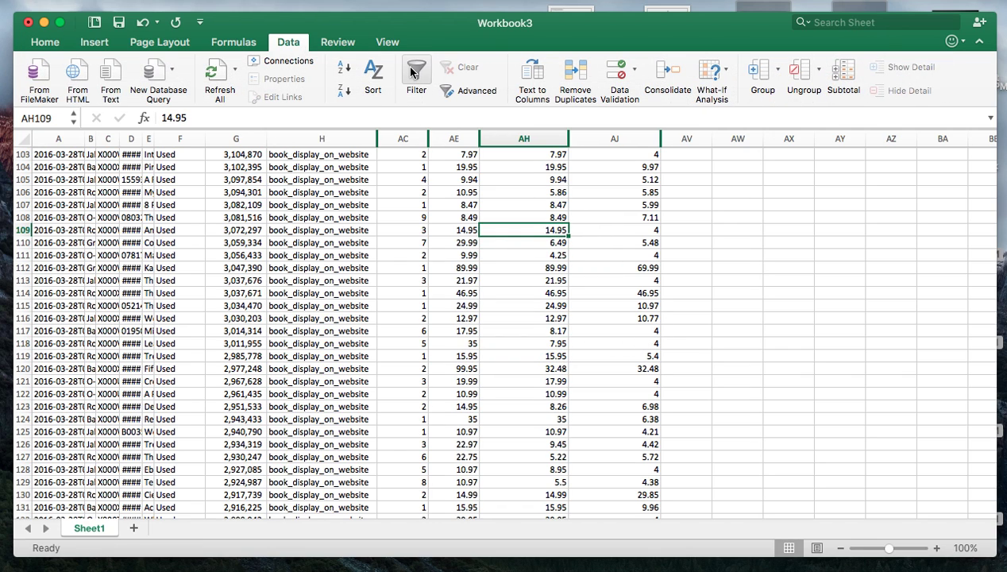
left_click(699, 343)
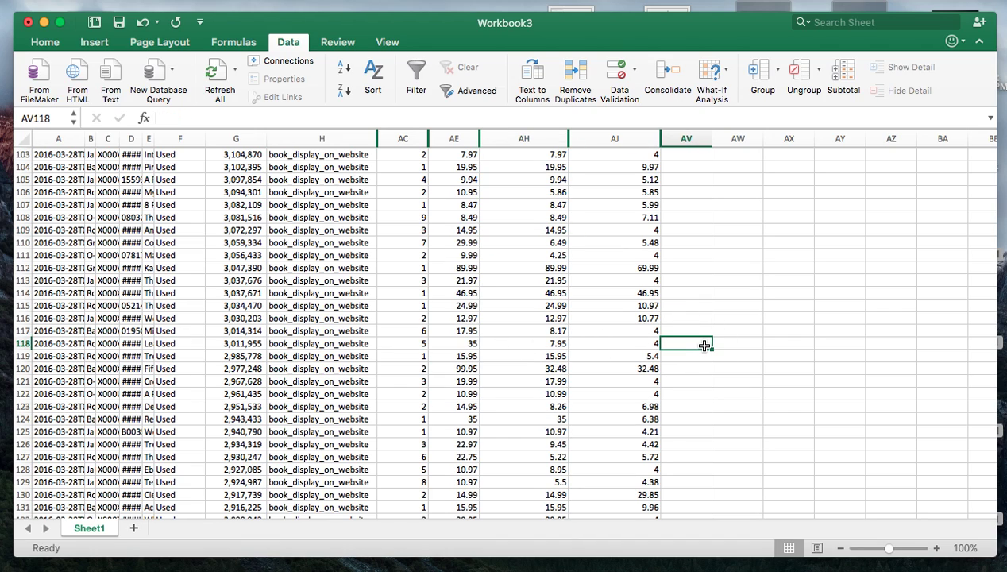
type("x")
key("Return")
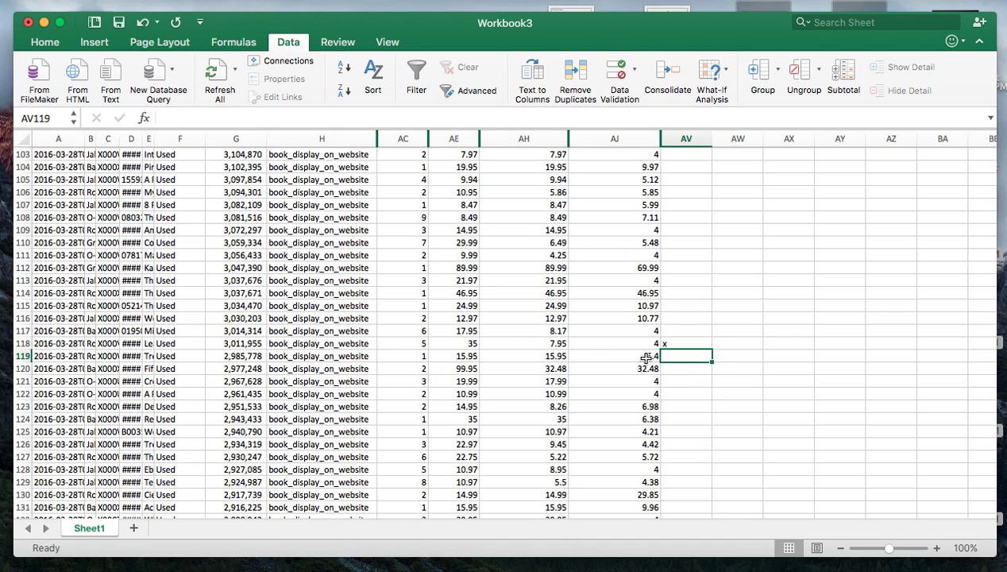
left_click_drag(677, 331, 675, 306)
left_click(674, 343)
key("ctrl+c")
key("cmd+v")
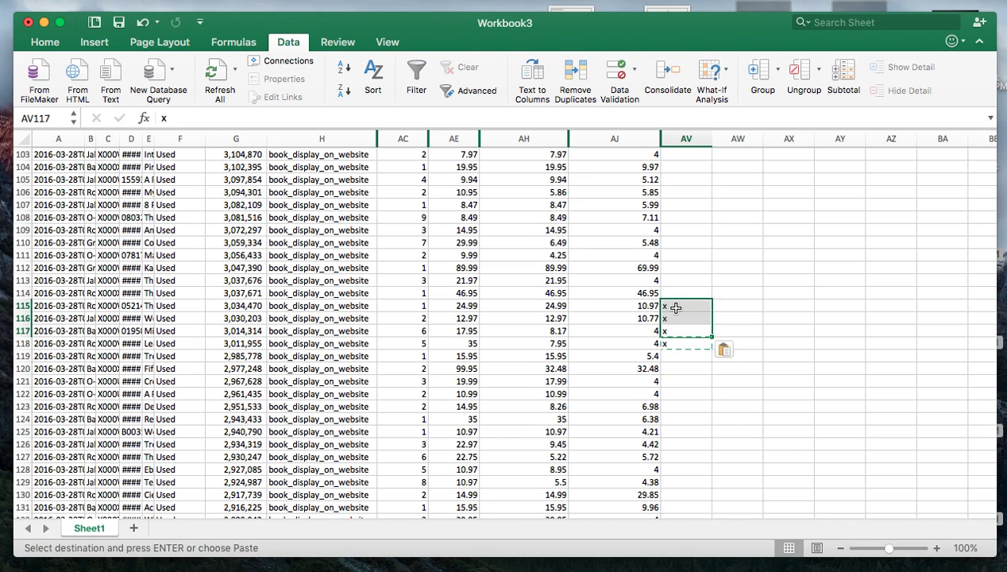
- Compare row 114's prices in columns AE, AH and AJ with its sales rank
left_click(453, 297)
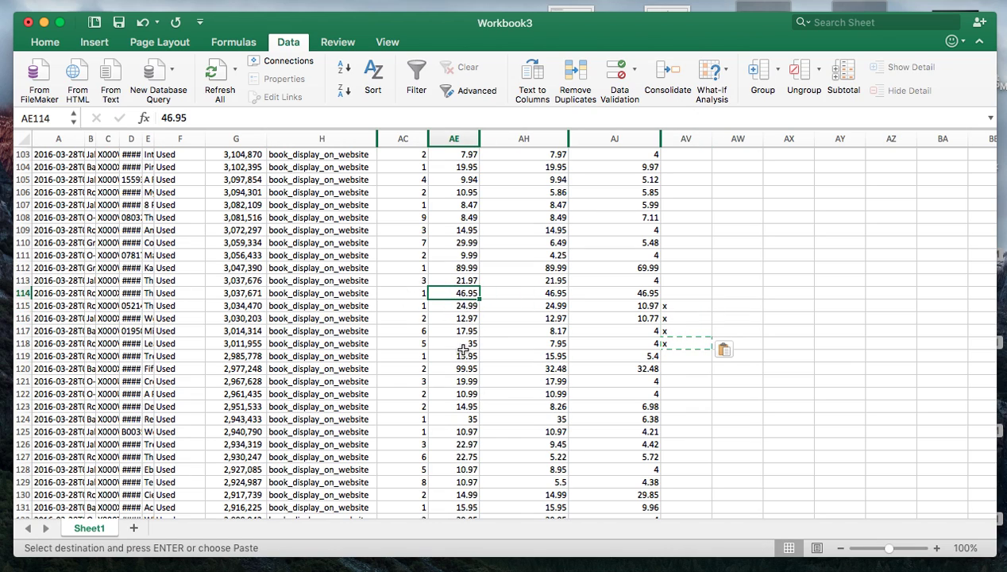
left_click(523, 298)
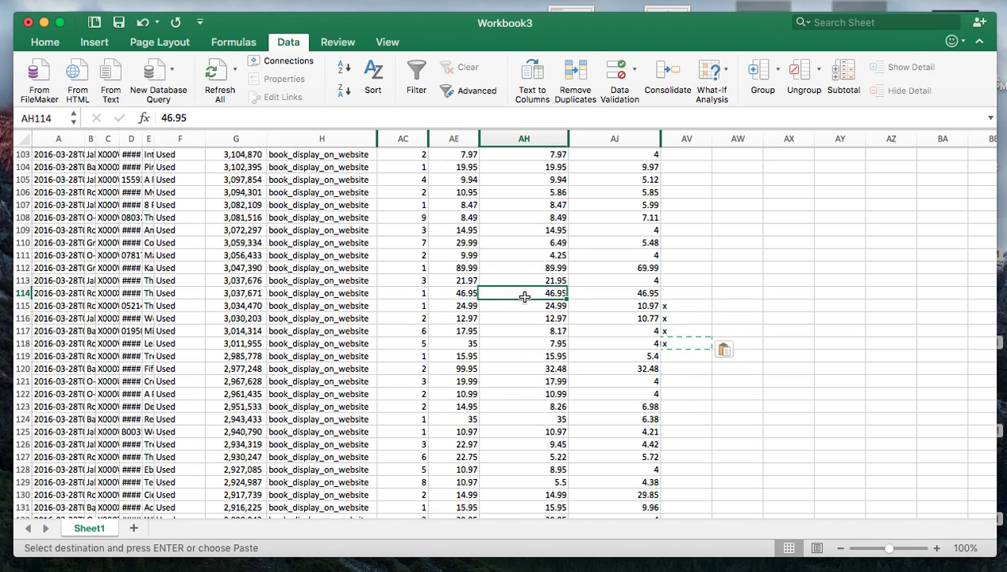
left_click(608, 297)
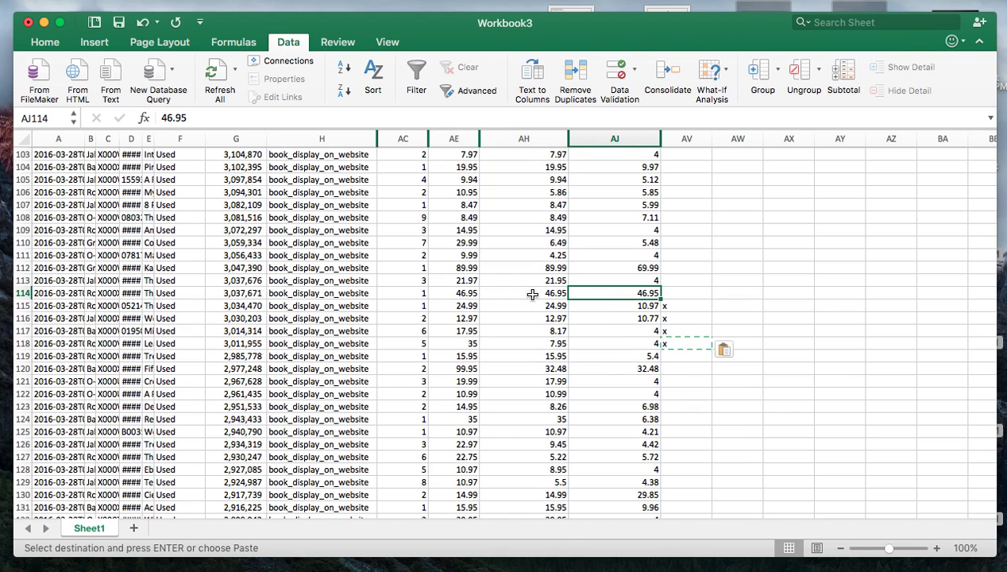
left_click(223, 293)
left_click(601, 298)
- Check row 113's prices in columns AE, AH and AJ and mark the row with an x in column AV
left_click(630, 282)
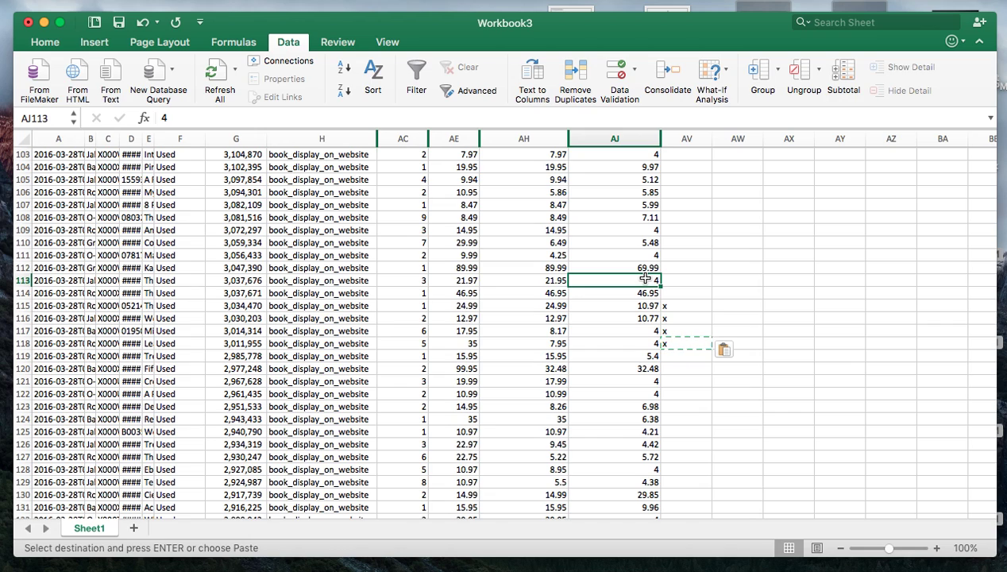
left_click(528, 281)
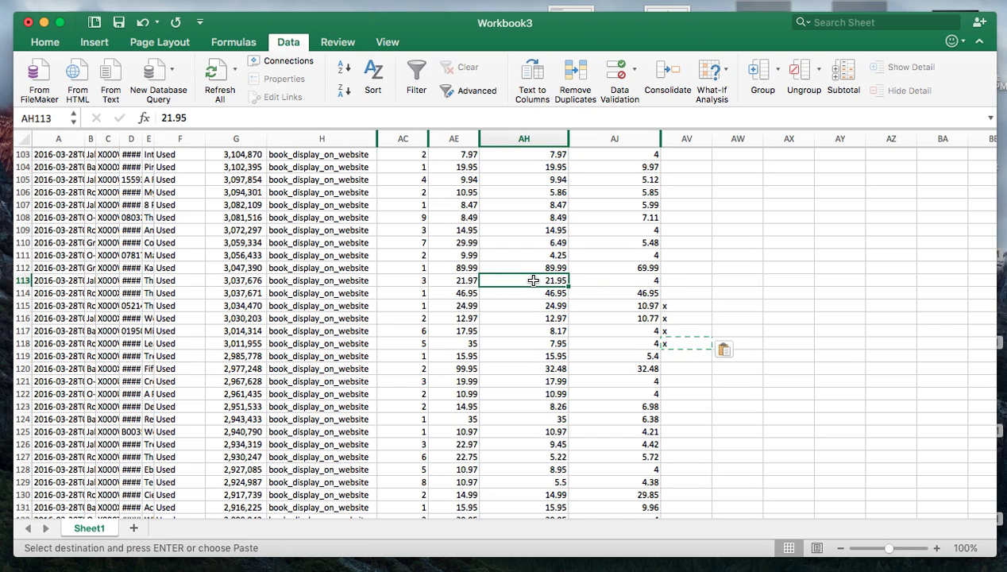
left_click(470, 283)
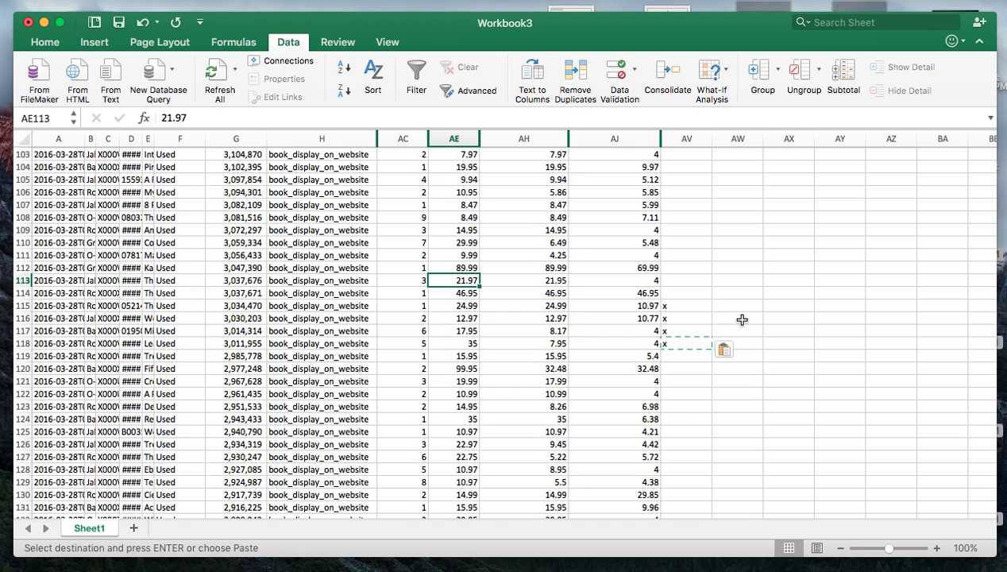
left_click(683, 278)
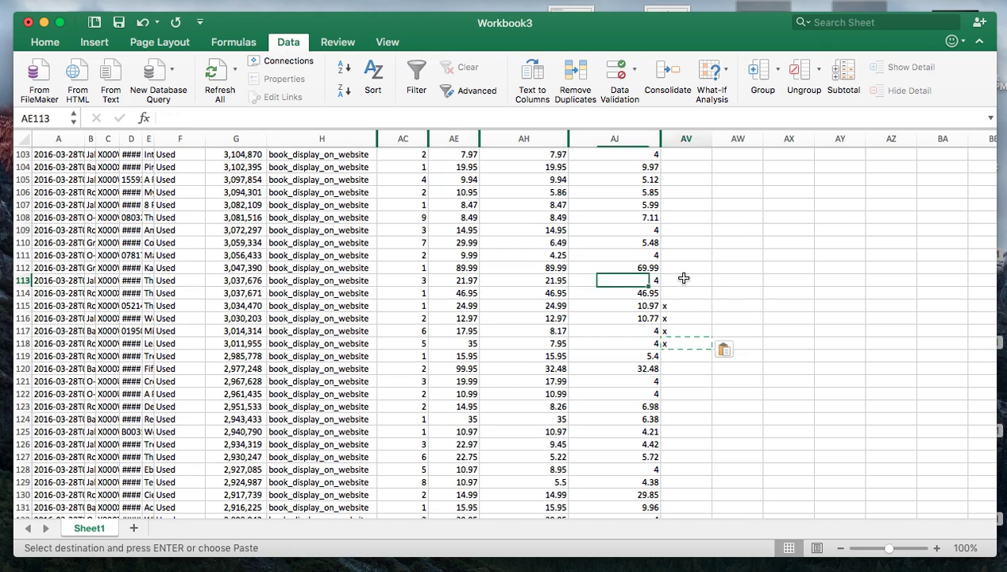
key("cmd+v")
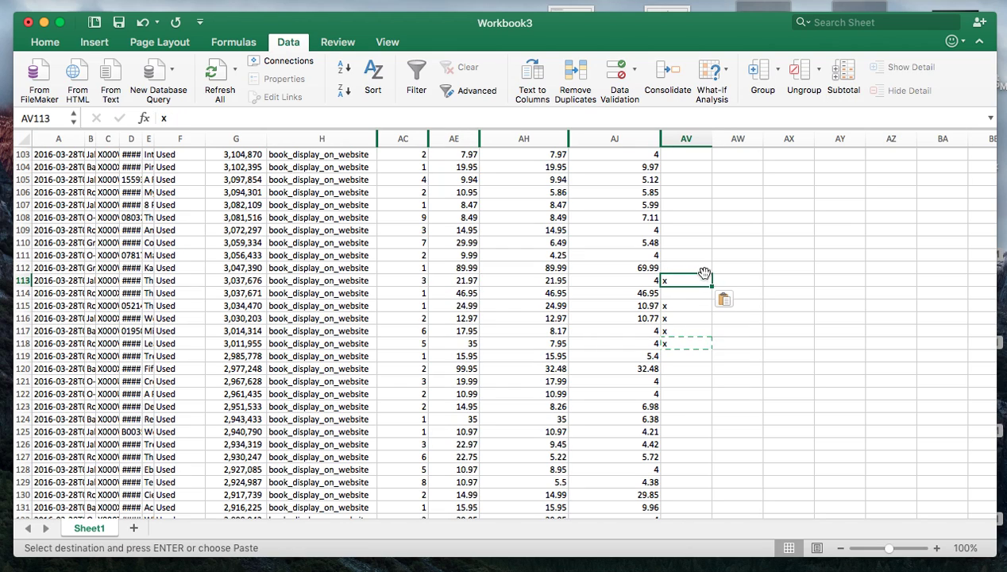
- Check row 112's prices in columns AJ and AE against its sales rank
left_click(645, 269)
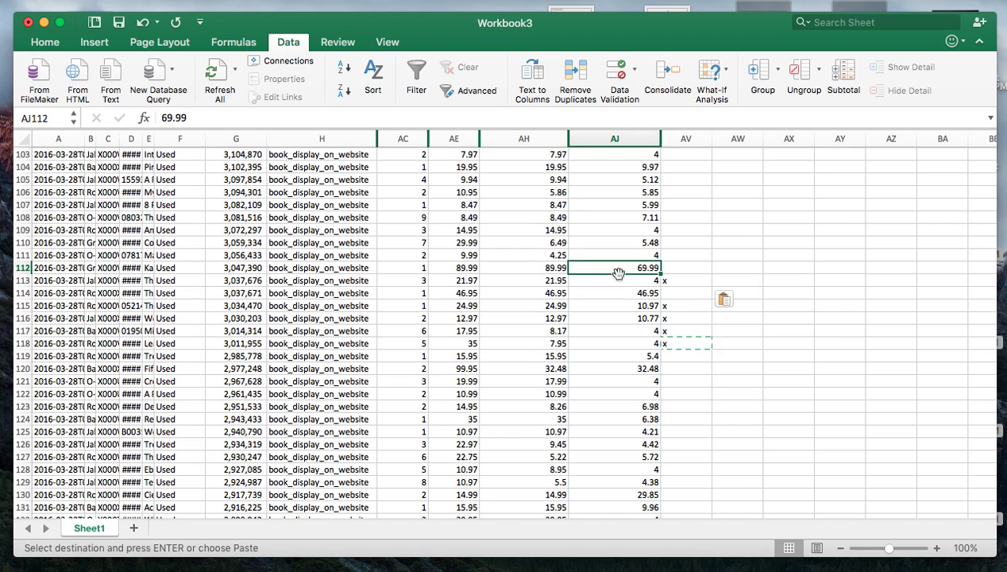
left_click(454, 268)
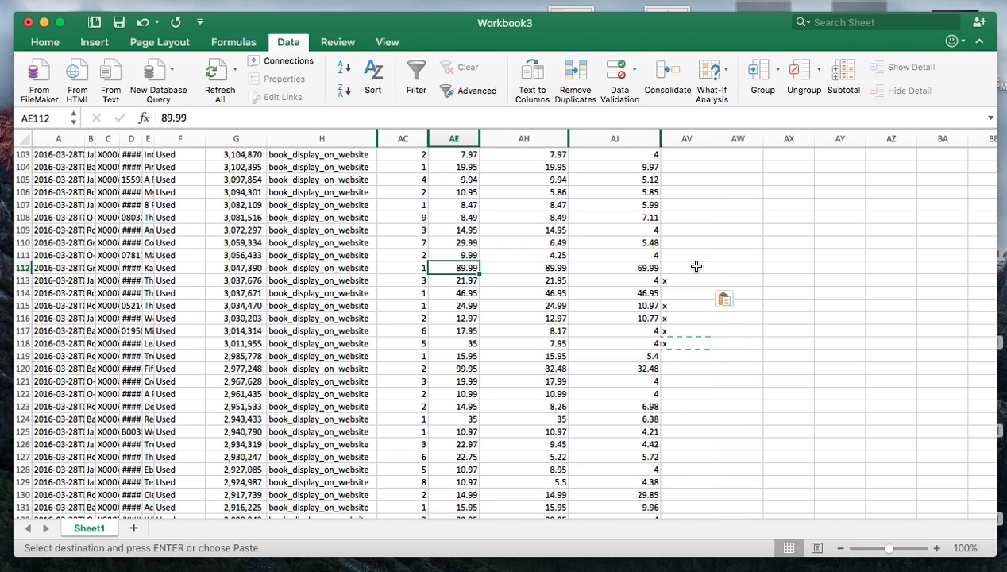
left_click(255, 268)
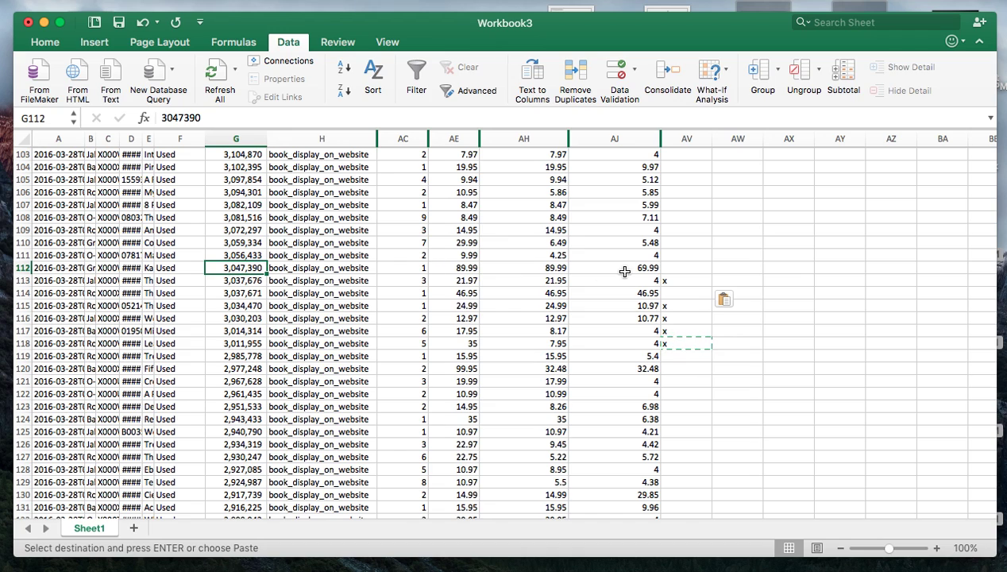
- Mark row 111 with an x in column AV and copy the mark to rows 101 through 110
scroll(672, 265, "up", 1)
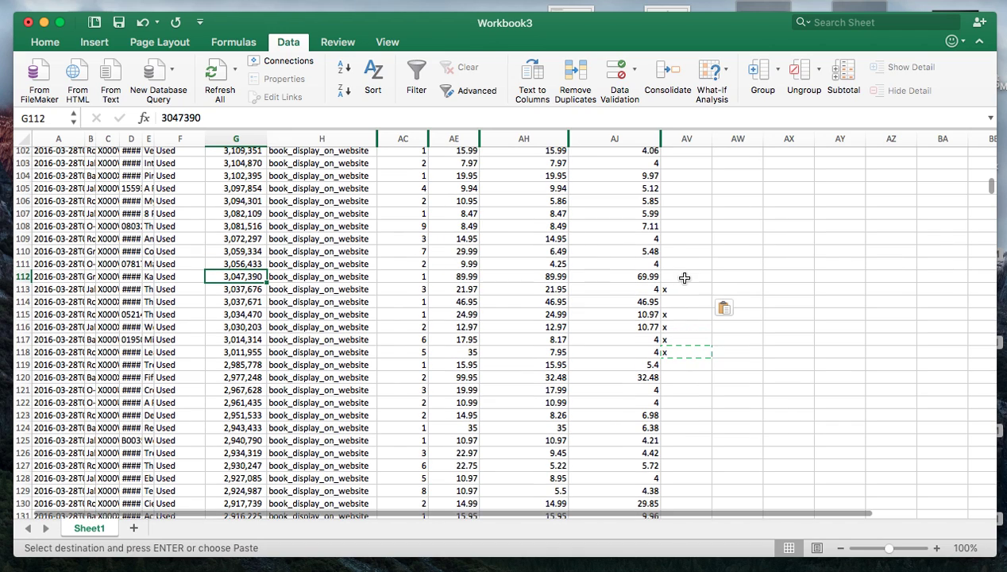
left_click(686, 262)
type("x")
left_click(688, 253)
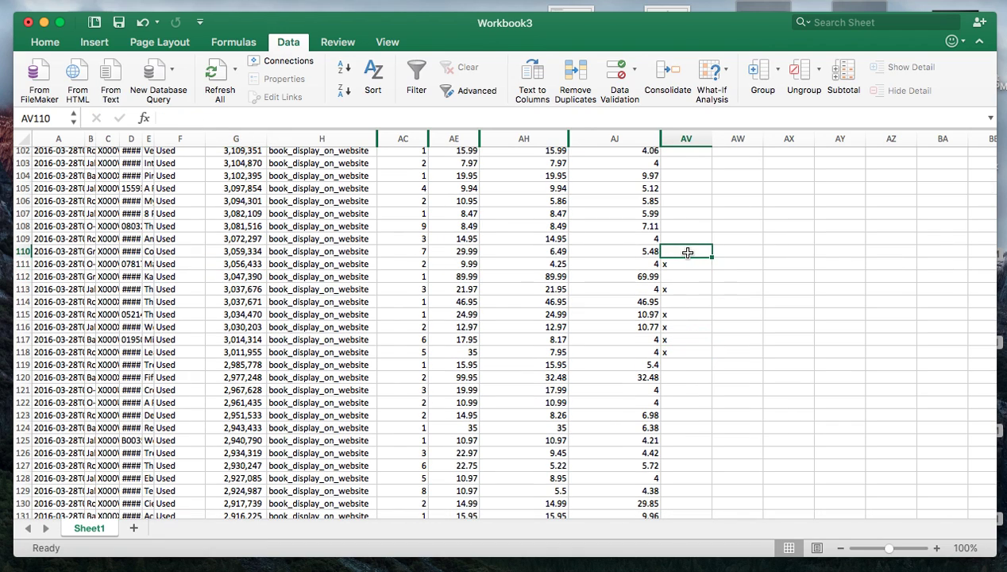
left_click(677, 252)
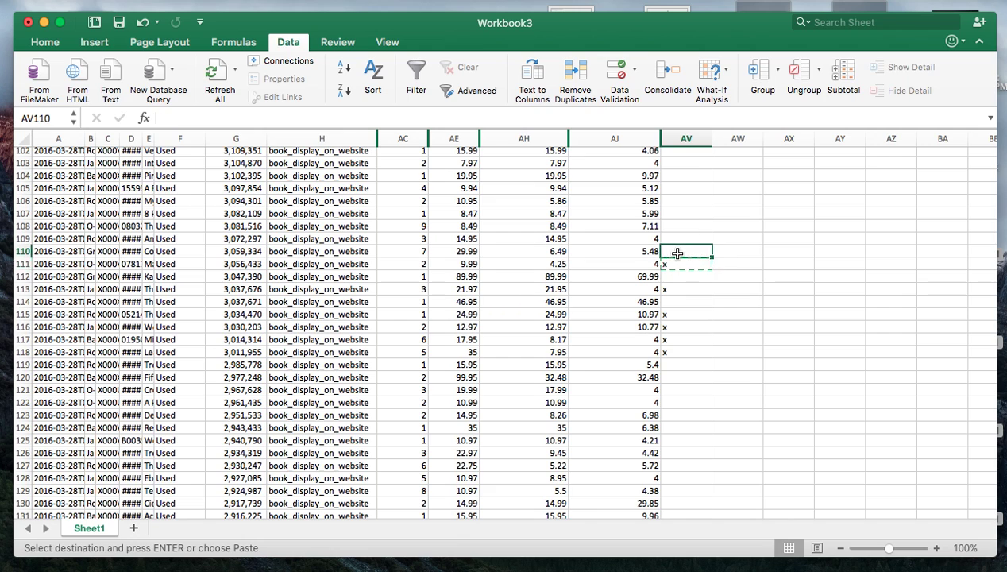
scroll(679, 246, "up", 4)
left_click(688, 189, "shift")
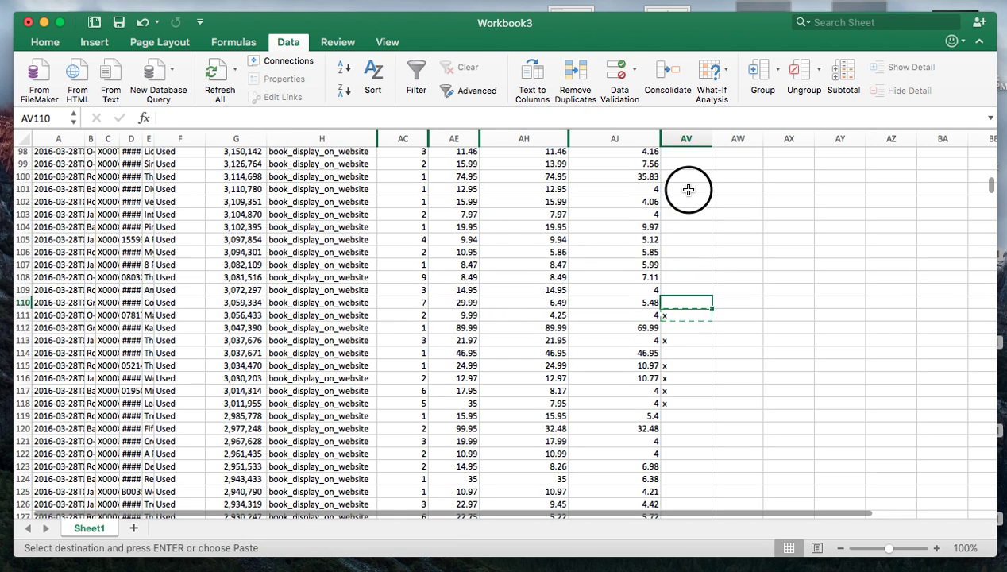
type("x x x x x x x x x x")
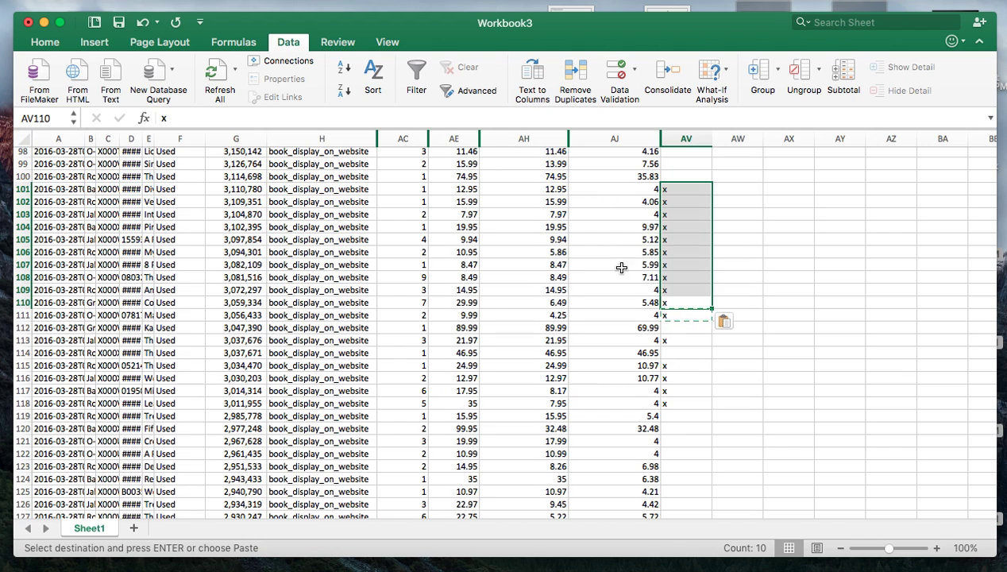
- Review the books above row 101 and mark rows 93 through 99 with an x in column AV
scroll(608, 277, "up", 3)
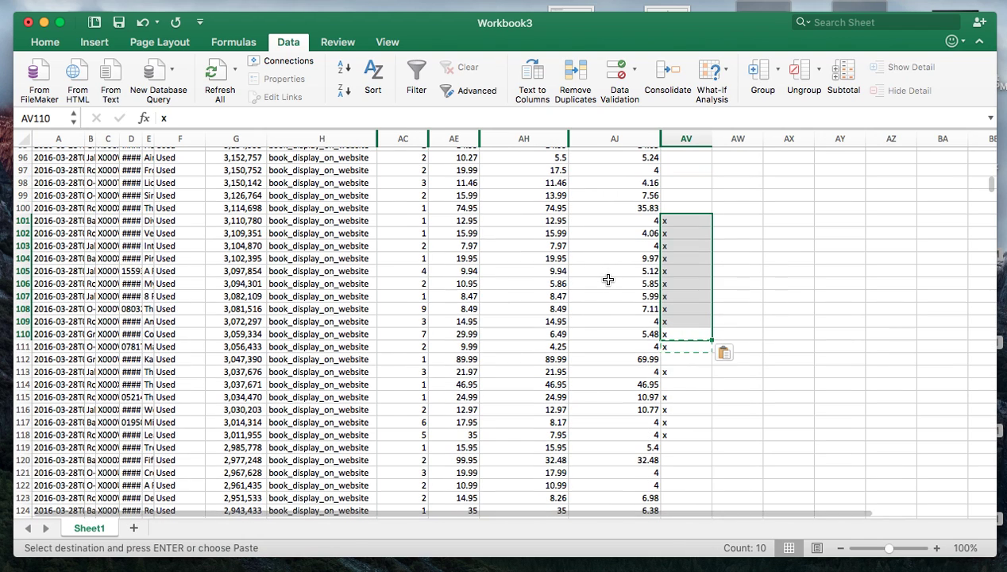
scroll(608, 278, "up", 1)
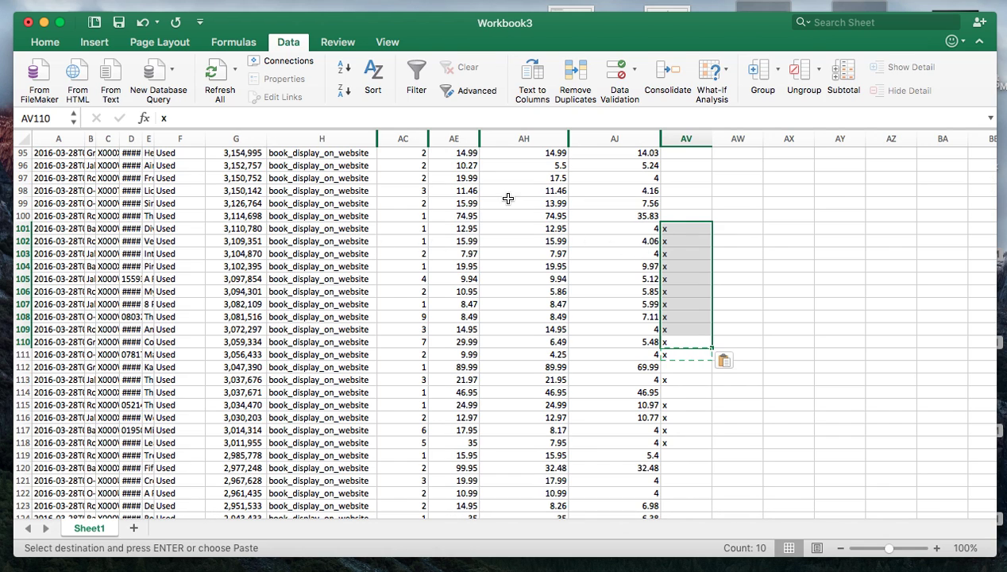
left_click(675, 205)
scroll(687, 238, "up", 3)
scroll(684, 238, "up", 3)
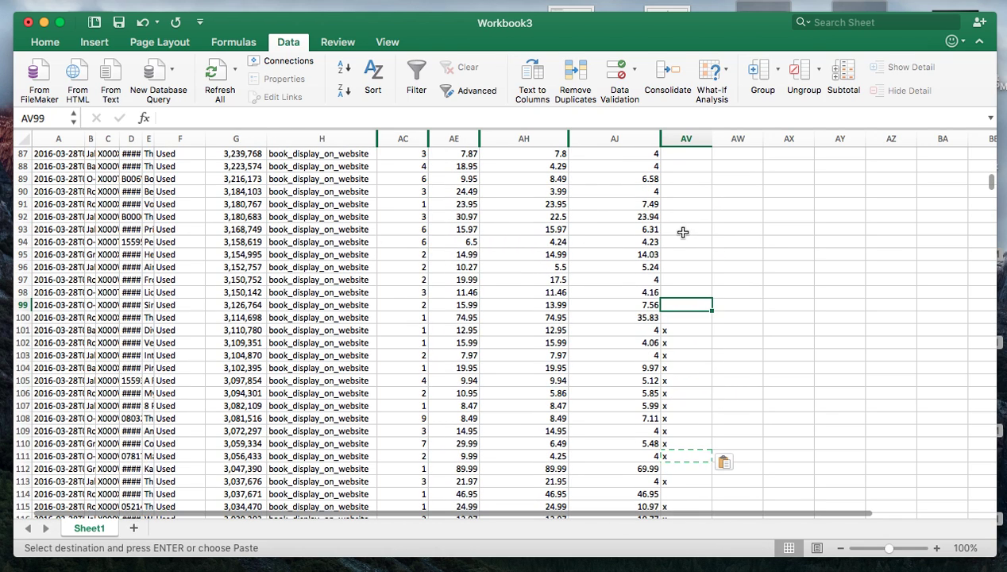
left_click(681, 231, "shift")
type("x x x x x x x")
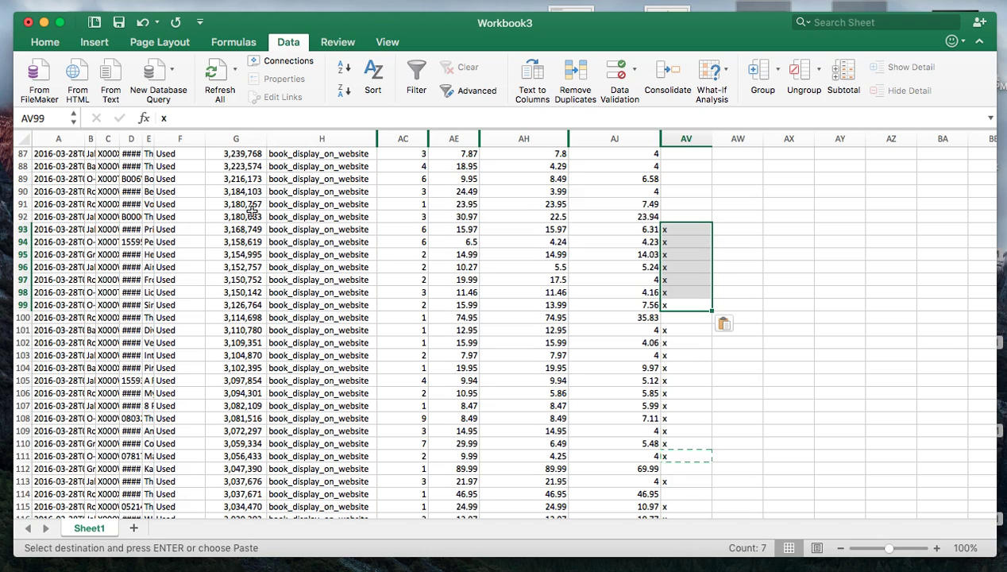
- Check row 92's prices in columns AJ and AH, and mark rows 86 through 91 with an x in column AV
left_click(605, 213)
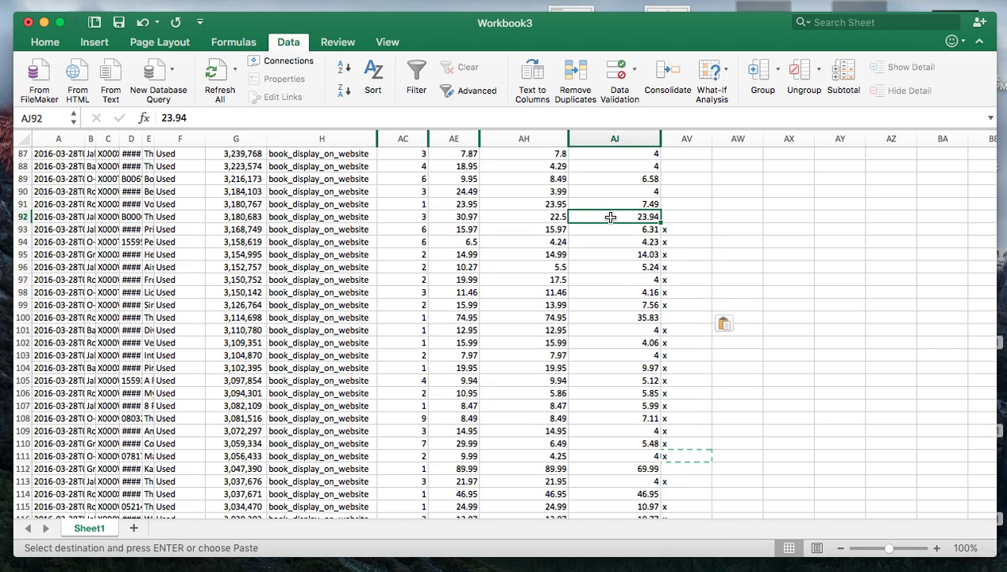
left_click(551, 216)
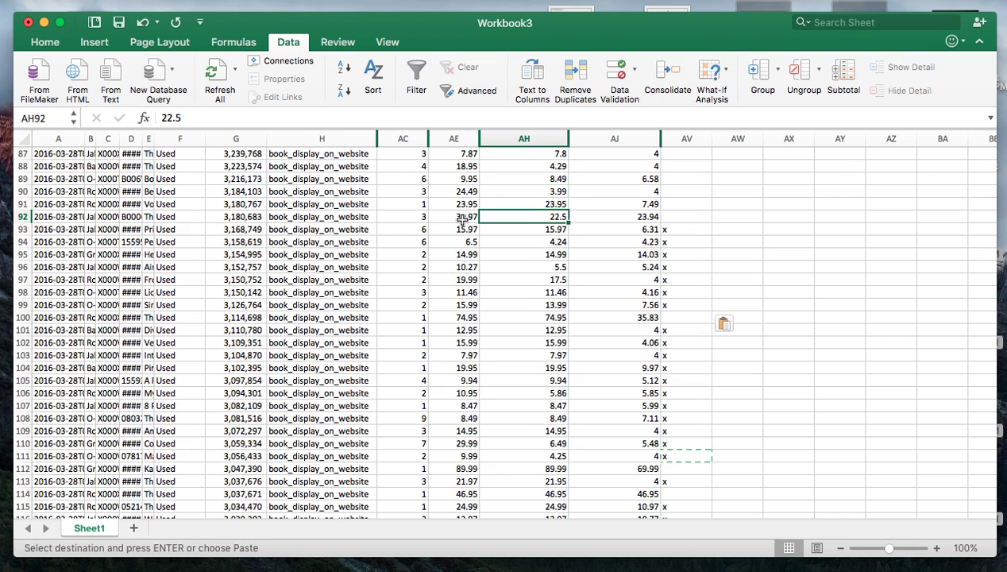
left_click(681, 203)
scroll(674, 250, "up", 2)
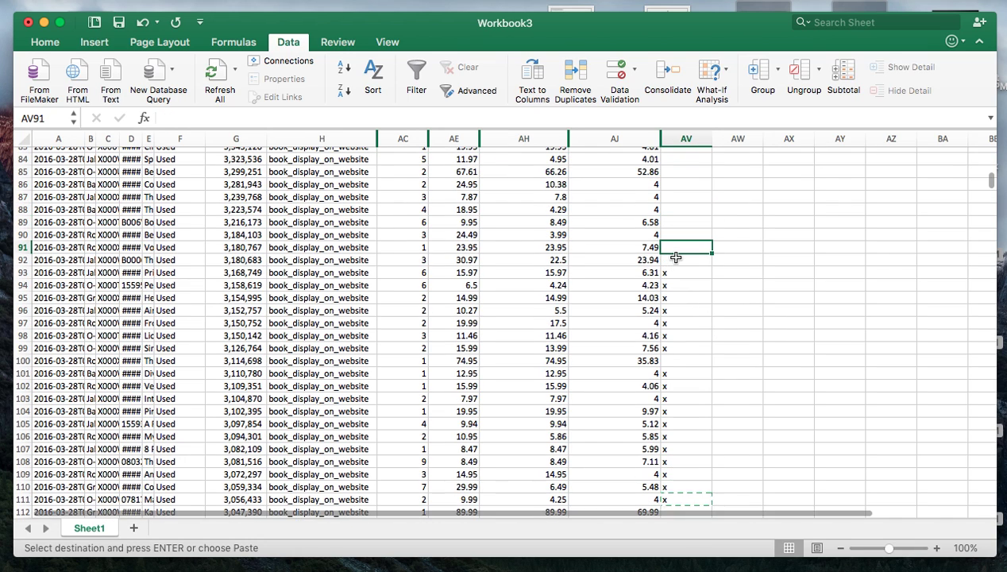
left_click(676, 186, "shift")
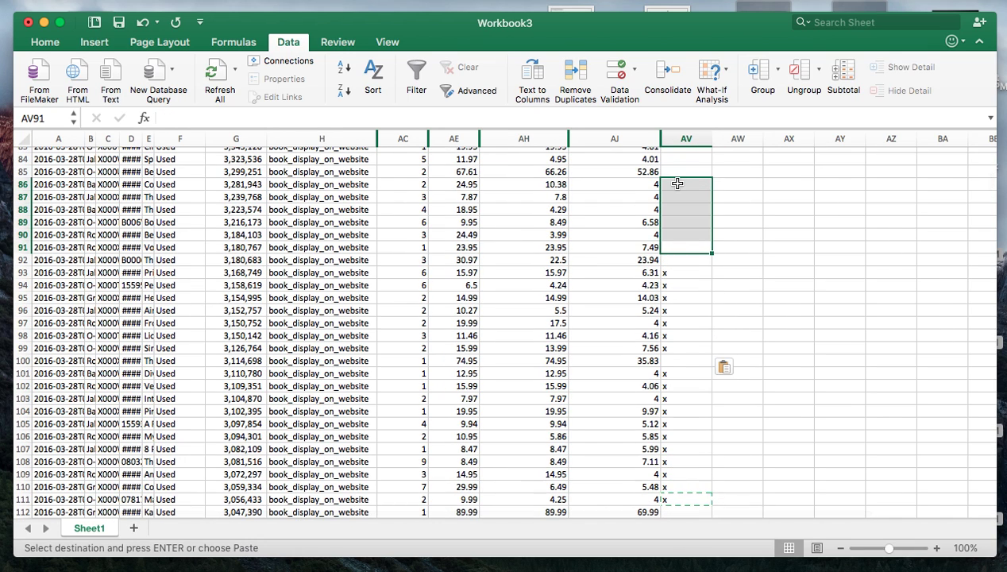
type("x x x x x x")
- Mark rows 78 through 84 with an x in column AV
scroll(680, 233, "up", 1)
left_click(685, 190)
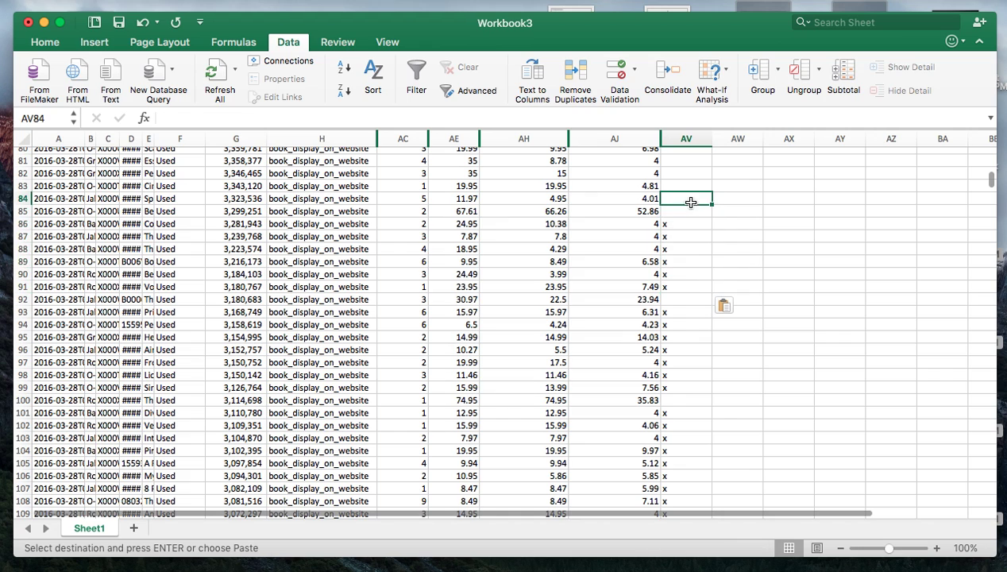
scroll(684, 250, "up", 5)
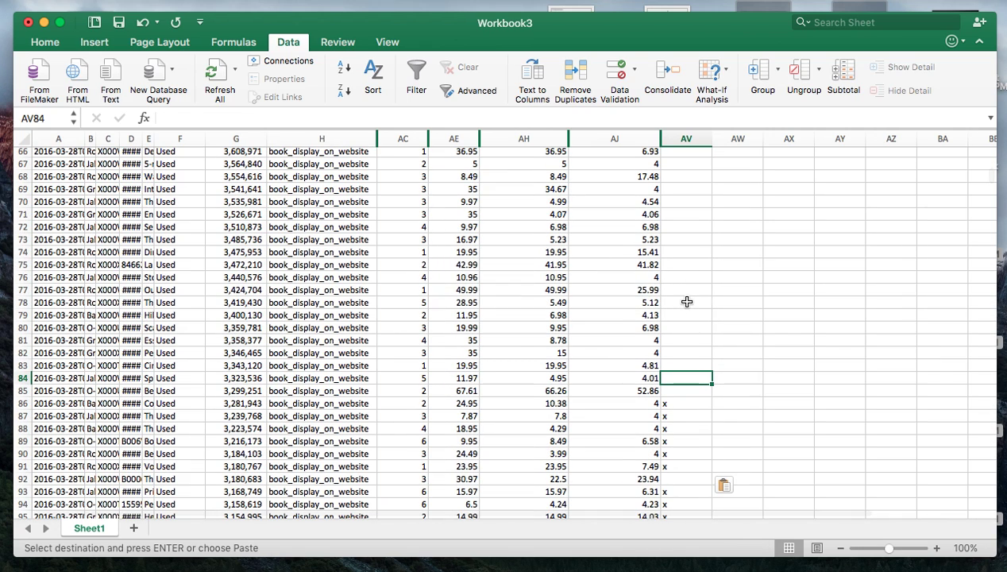
left_click(687, 302, "shift")
type("x x x x x x x")
- Mark row 76 and rows 62 through 74 with an x in column AV
left_click(672, 274)
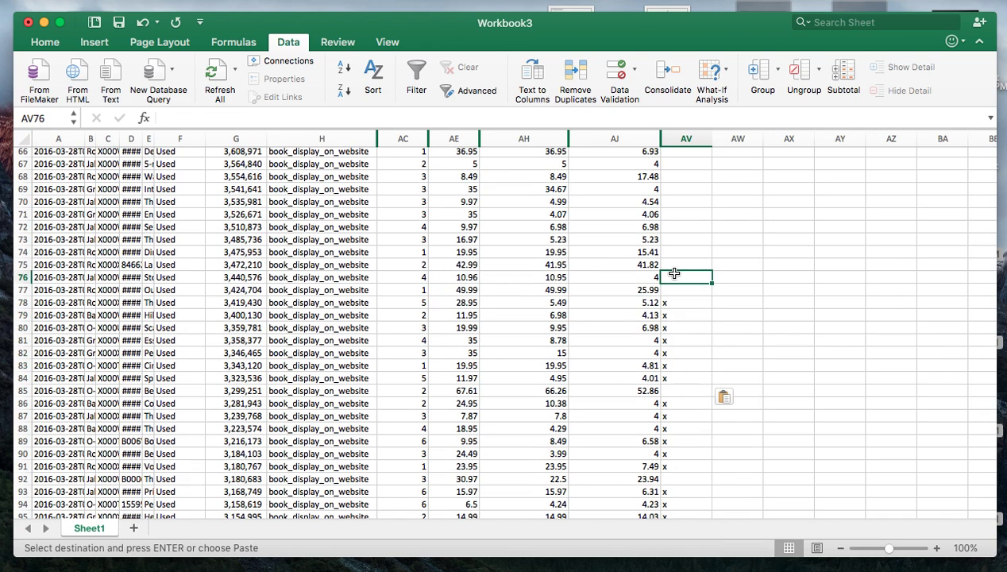
type("x")
left_click(672, 253)
scroll(674, 253, "up", 3)
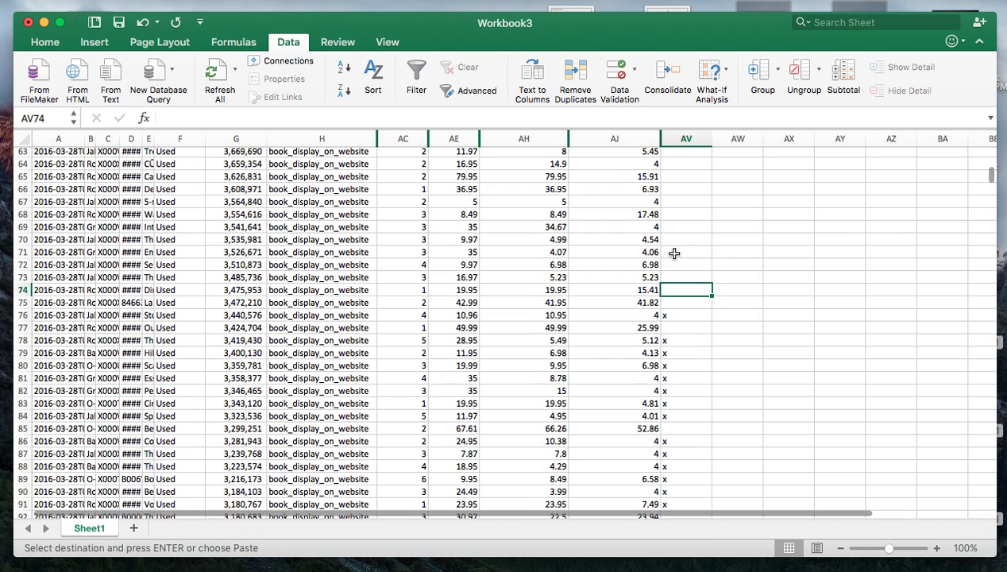
scroll(674, 253, "up", 2)
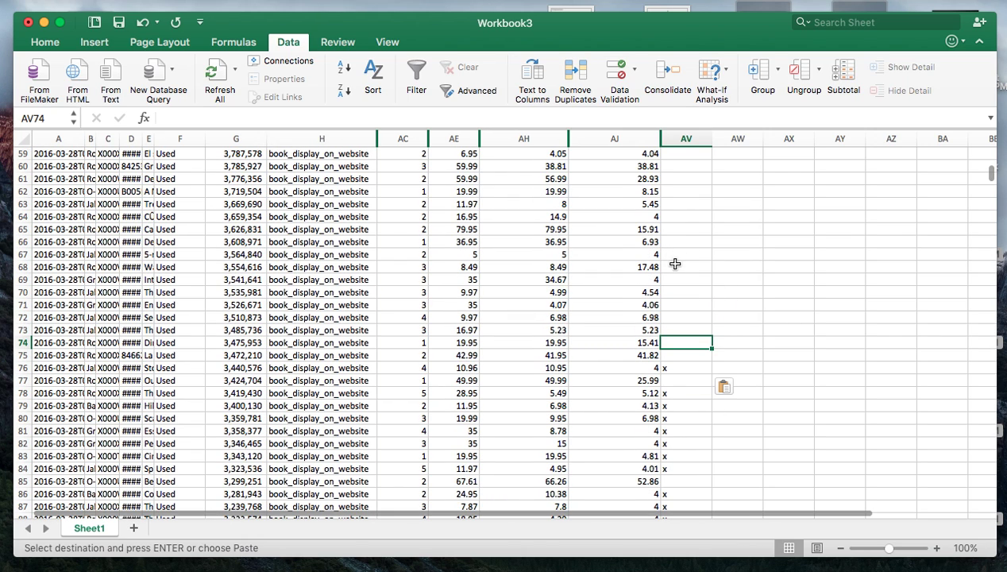
left_click(675, 192, "shift")
type("x")
- Mark rows 58 and 59 with an x in column AV
scroll(683, 214, "up", 3)
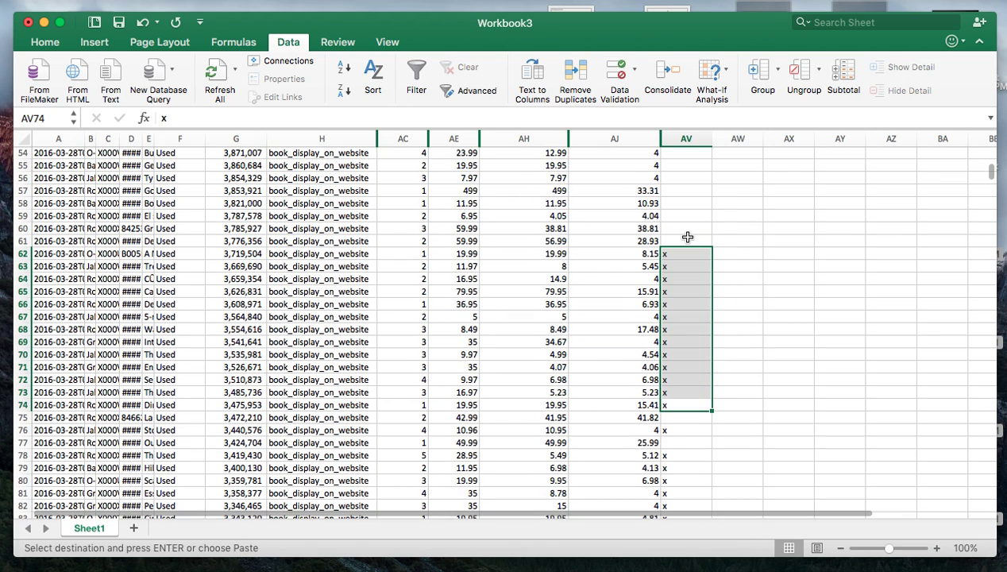
left_click_drag(675, 216, 676, 213)
scroll(675, 216, "up", 1)
type("x x")
- Review the prices above row 57 and mark rows 47 through 56 with an x in column AV
left_click(677, 189)
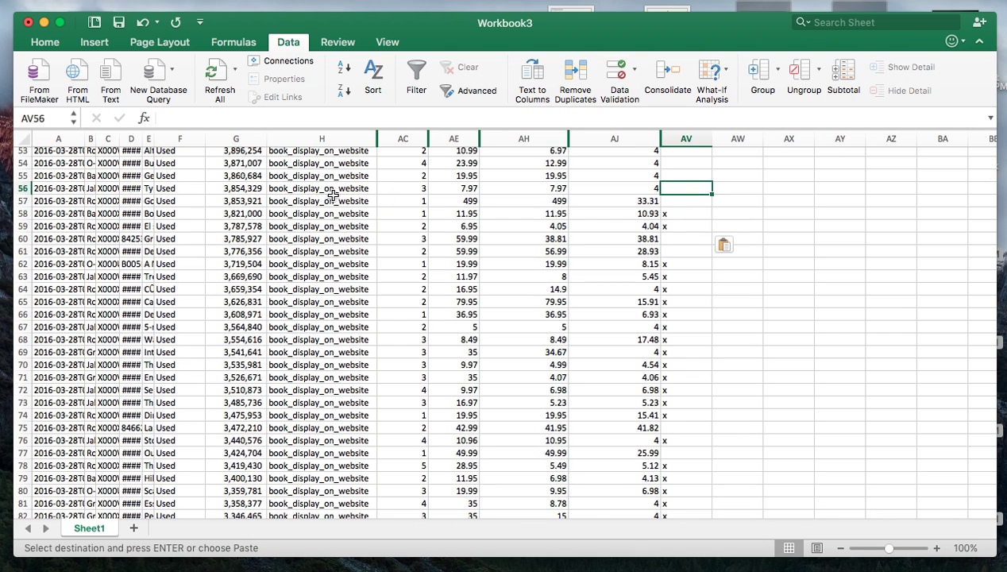
scroll(693, 249, "up", 1)
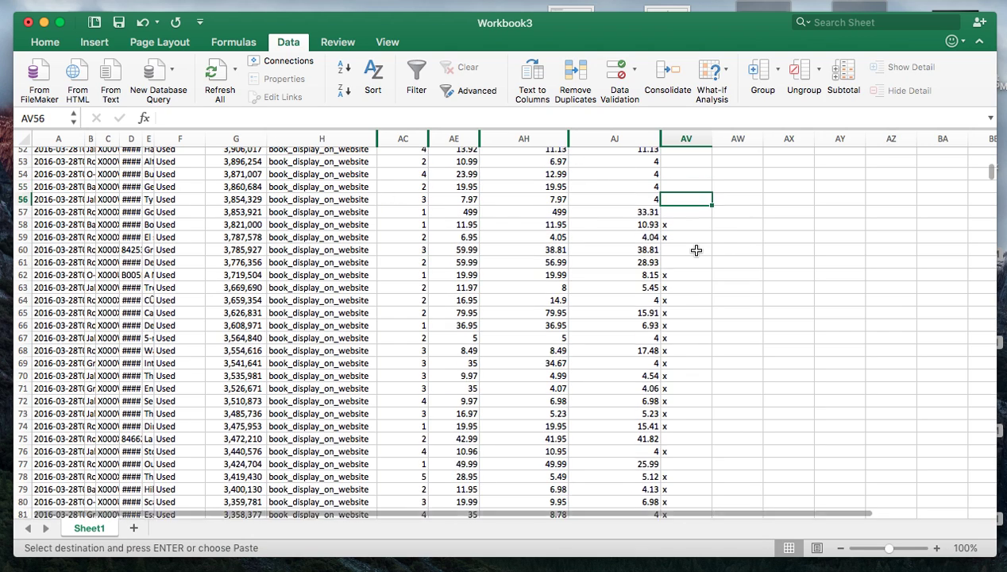
scroll(695, 250, "up", 1)
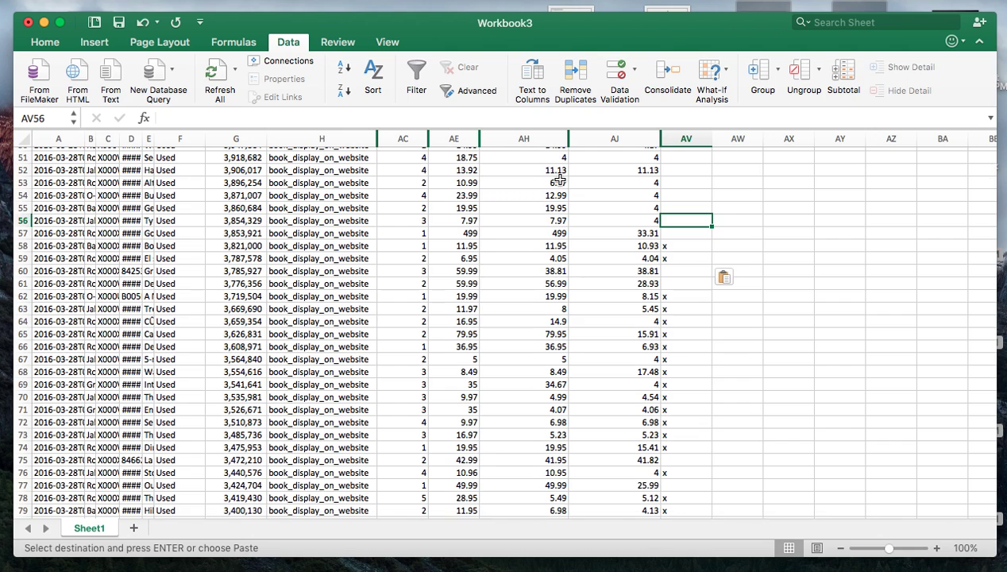
scroll(699, 230, "up", 1)
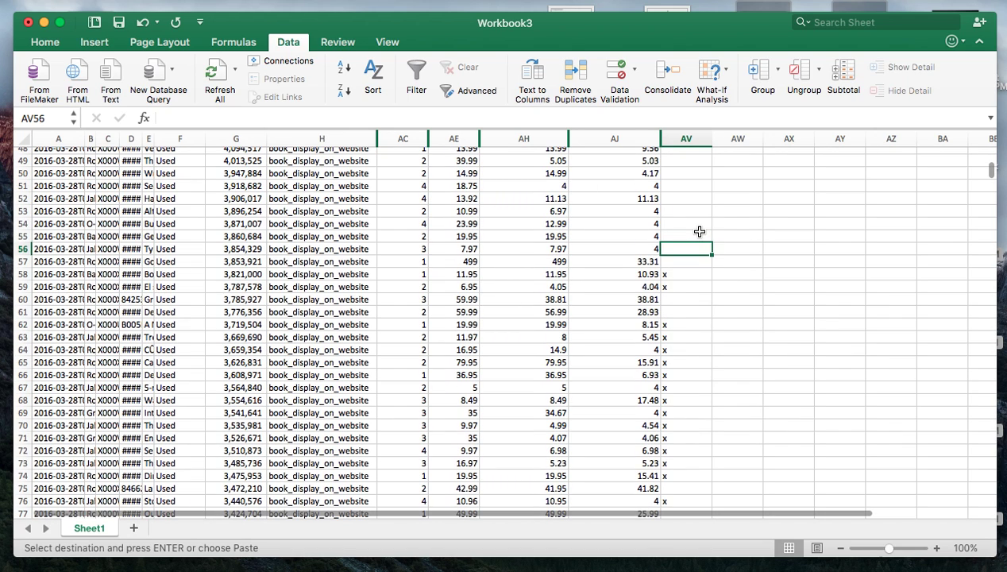
scroll(699, 231, "up", 1)
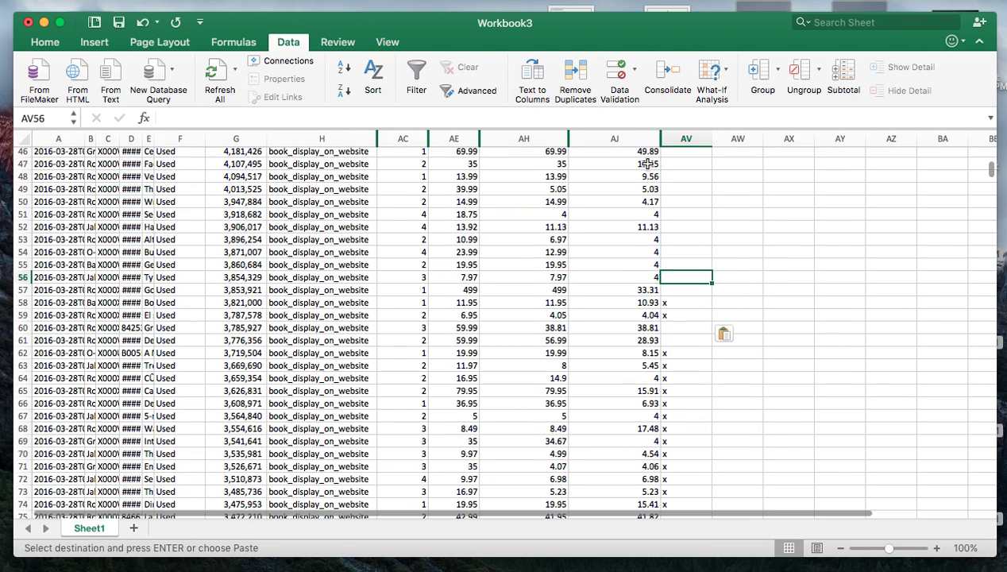
left_click(697, 163, "shift")
type("x x x x x x x x x x")
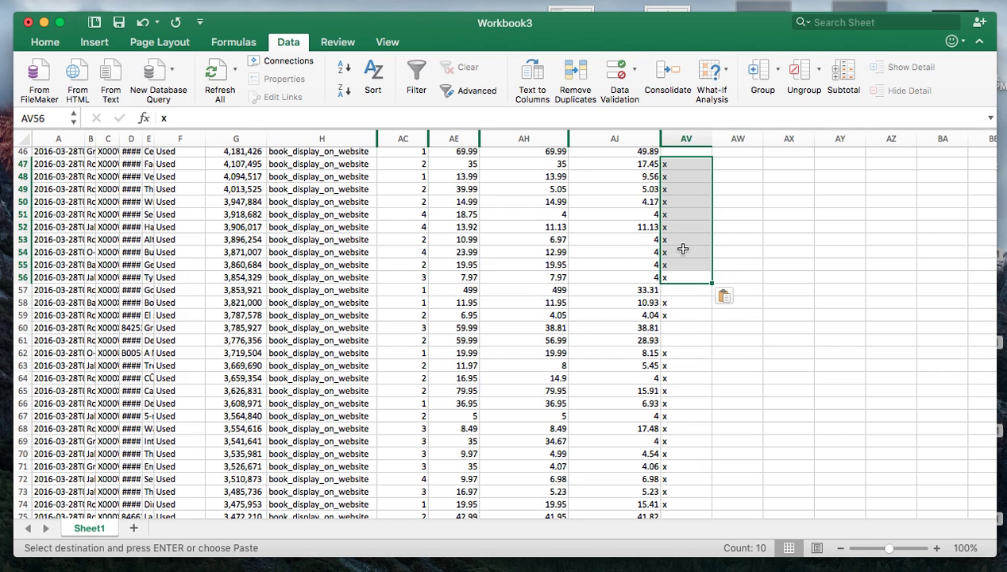
- Mark rows 38 through 45 with an x in column AV
scroll(676, 251, "up", 5)
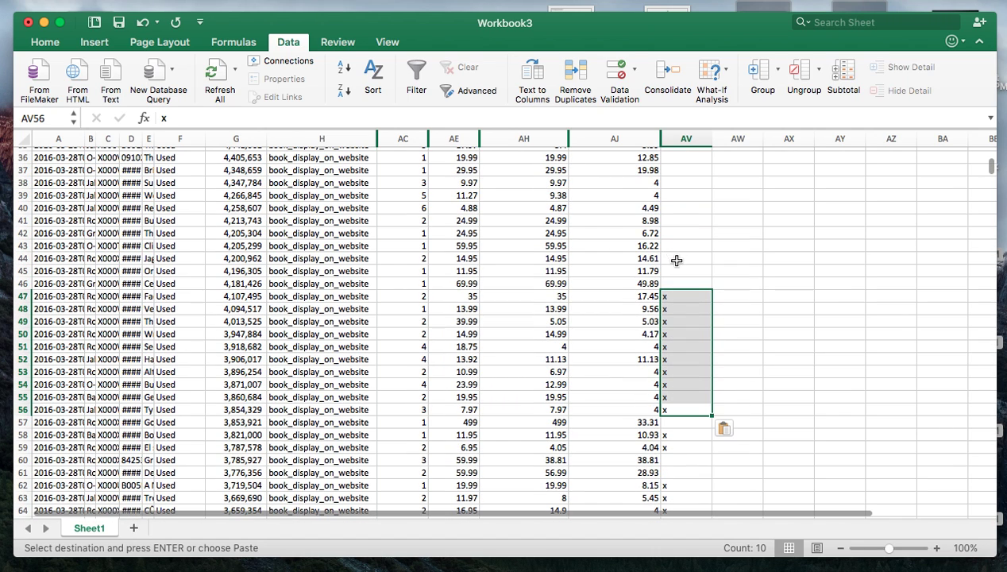
left_click(676, 268)
scroll(676, 256, "up", 1)
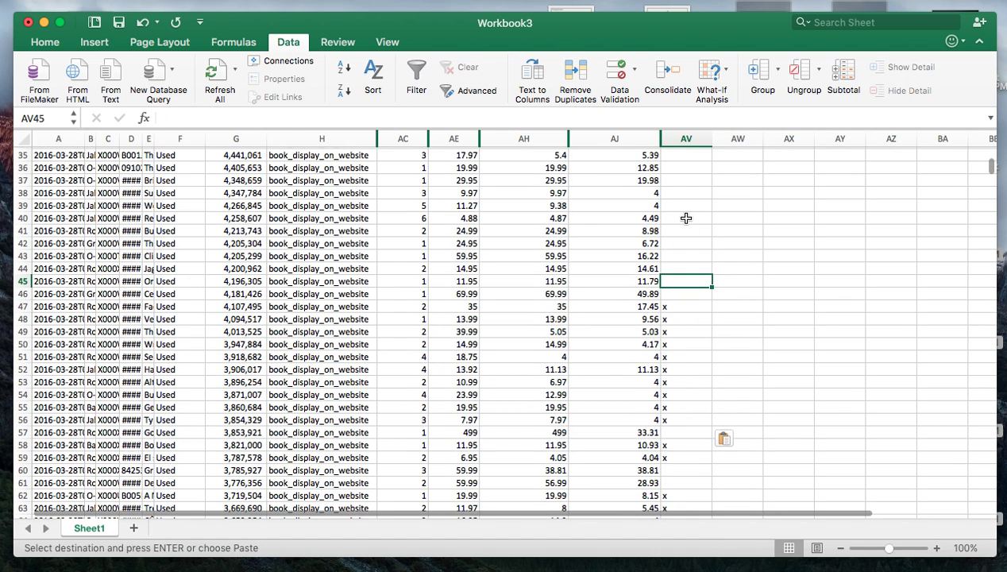
left_click(681, 195, "shift")
type("x x x x x x x x")
- Mark rows 33 through 36 and row 31 with an x in column AV
scroll(679, 190, "up", 2)
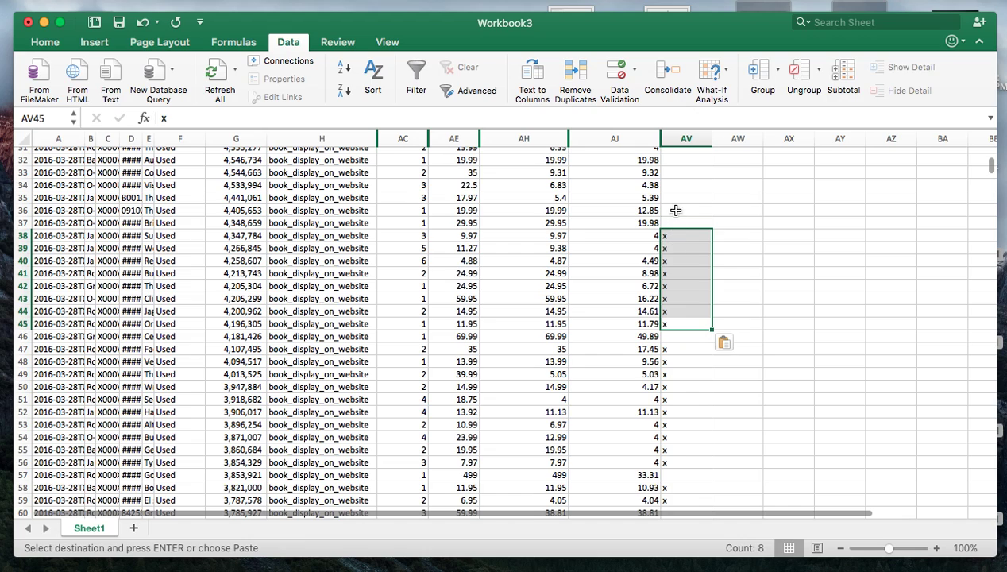
left_click(675, 210)
left_click(677, 222)
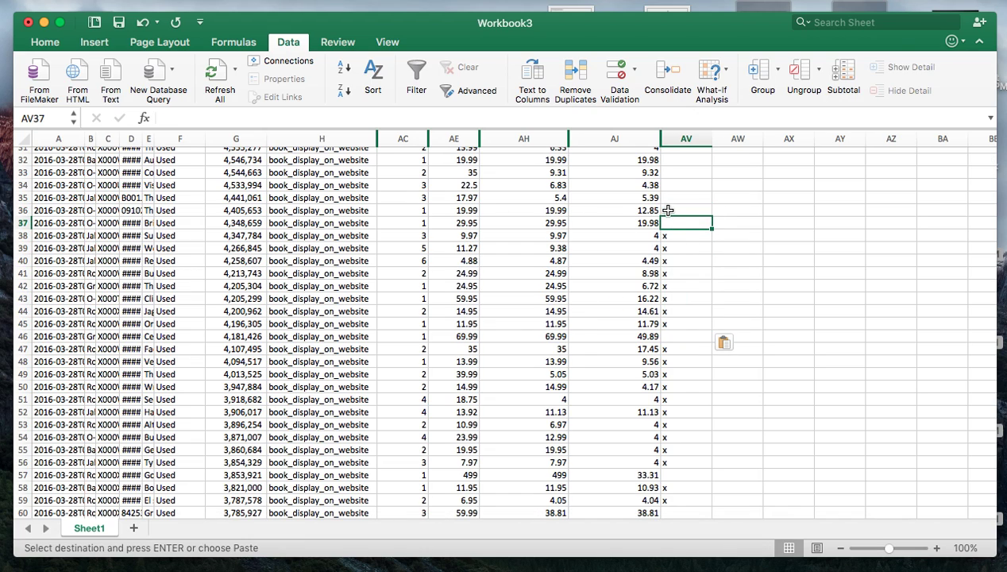
left_click(671, 211)
left_click_drag(671, 180, 679, 227)
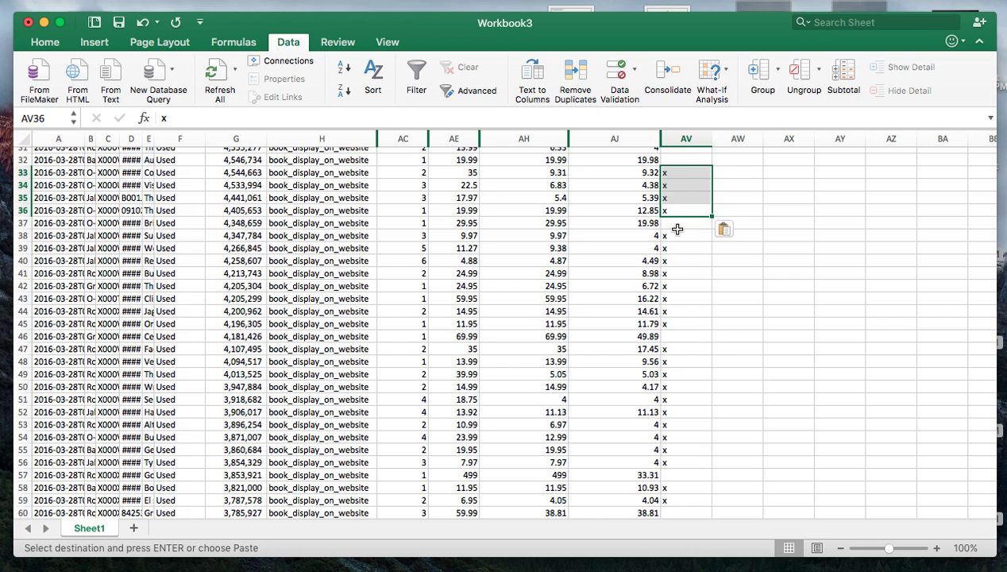
scroll(679, 226, "up", 2)
left_click(679, 183)
- Mark rows 23 through 28 with an x in column AV
scroll(683, 222, "up", 2)
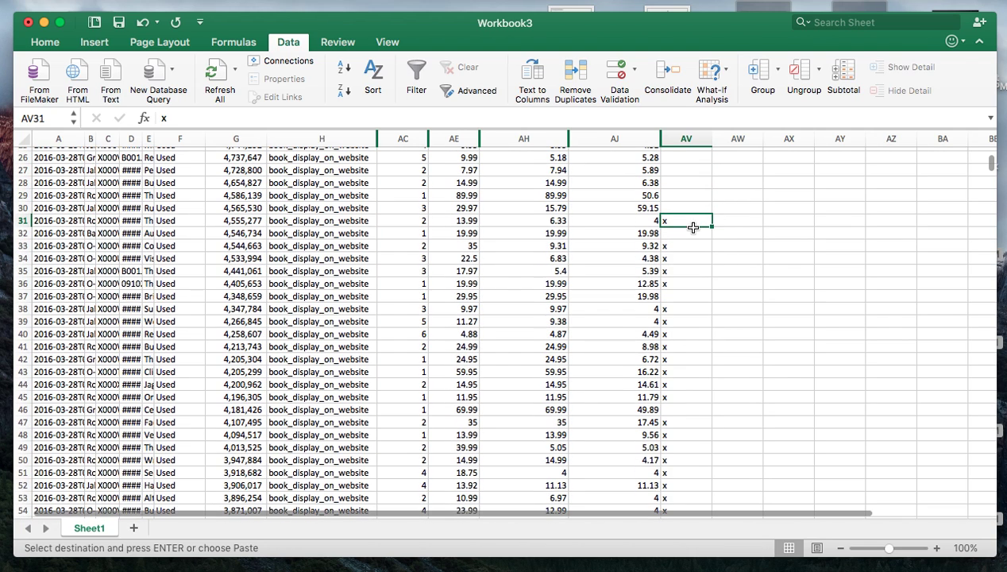
left_click(685, 186)
scroll(681, 239, "up", 2)
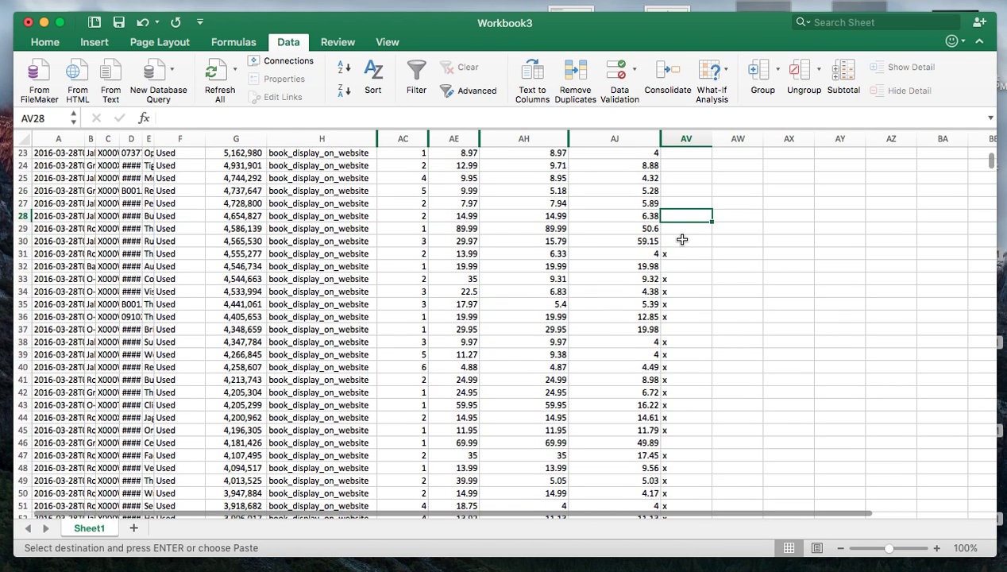
scroll(681, 238, "up", 4)
left_click(679, 224, "shift")
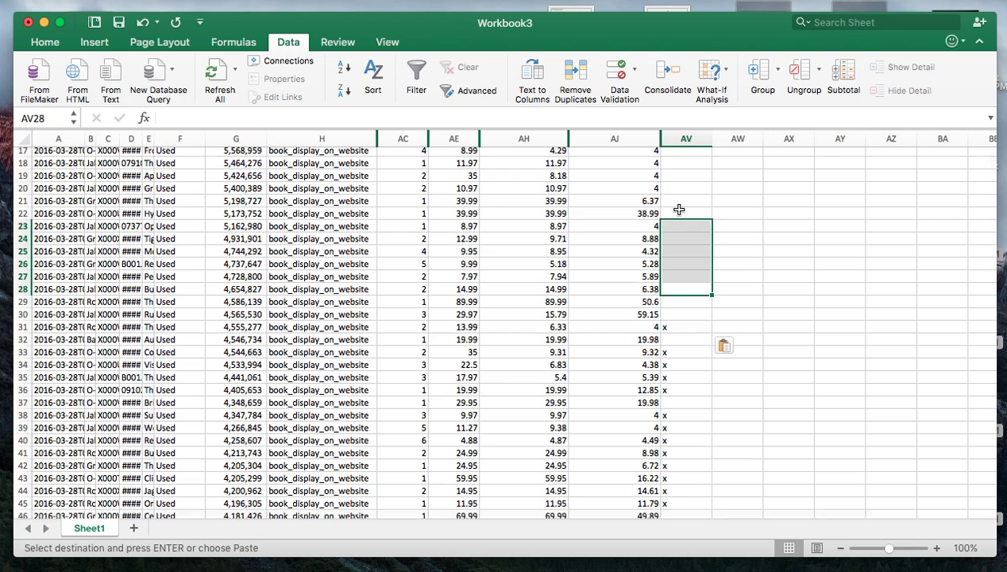
key("super+v")
- Mark rows 4 through 21 with an x in column AV
left_click(681, 203)
scroll(678, 238, "up", 8)
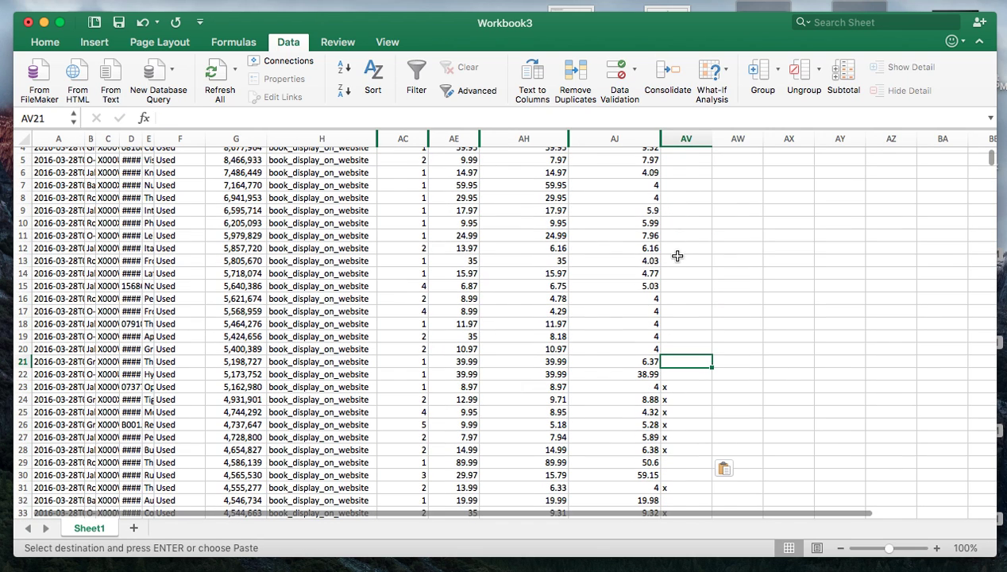
scroll(678, 238, "up", 2)
left_click(681, 184, "shift")
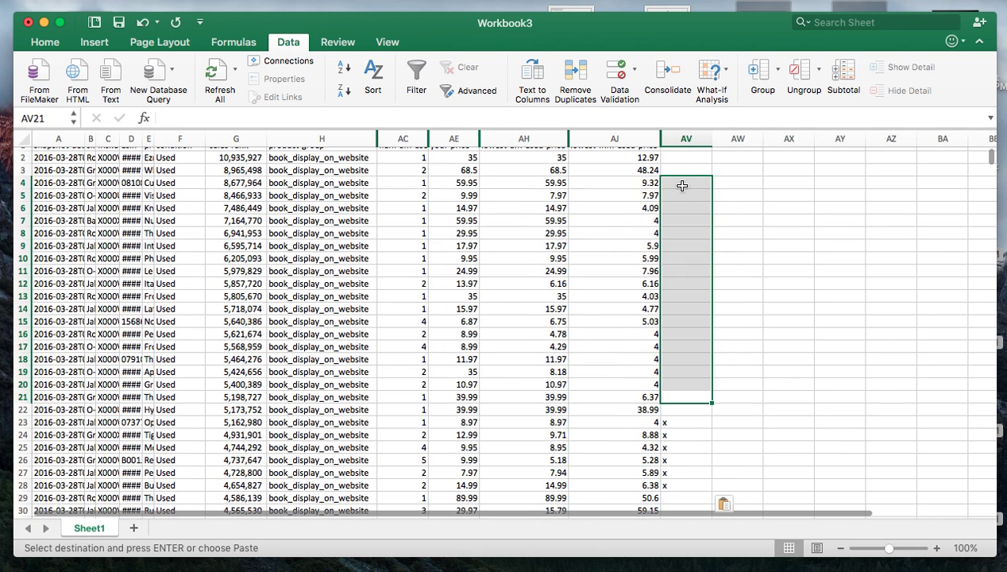
type("x x x x x x x x x x x x x x x x x x")
- Mark row 2 with an x in column AV and check the your-price value of the unmarked book in row 3
left_click(679, 161)
type("x")
scroll(714, 254, "up", 1)
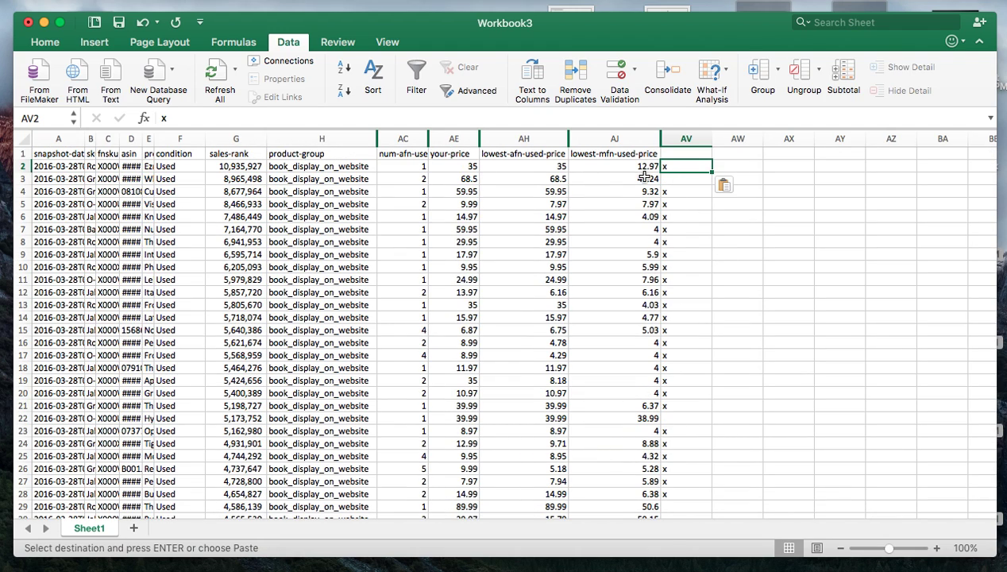
left_click(465, 179)
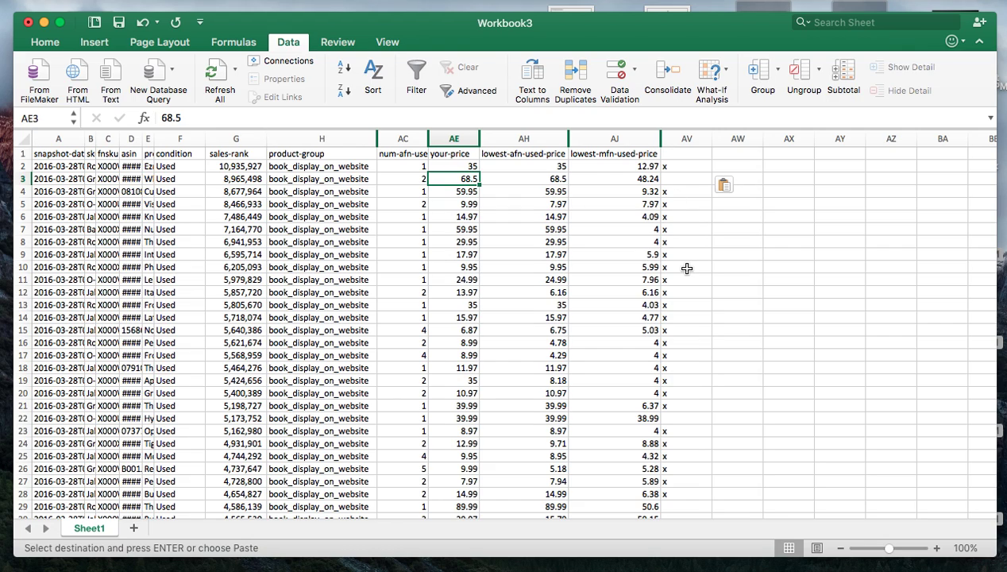
- Enter the heading Remove for column AV in row 1
left_click(666, 154)
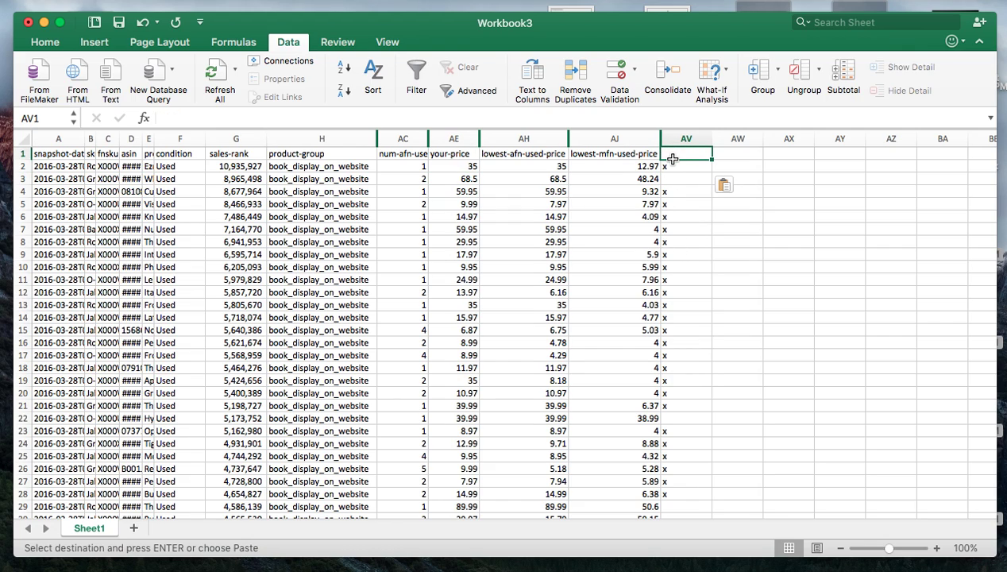
type("Remove")
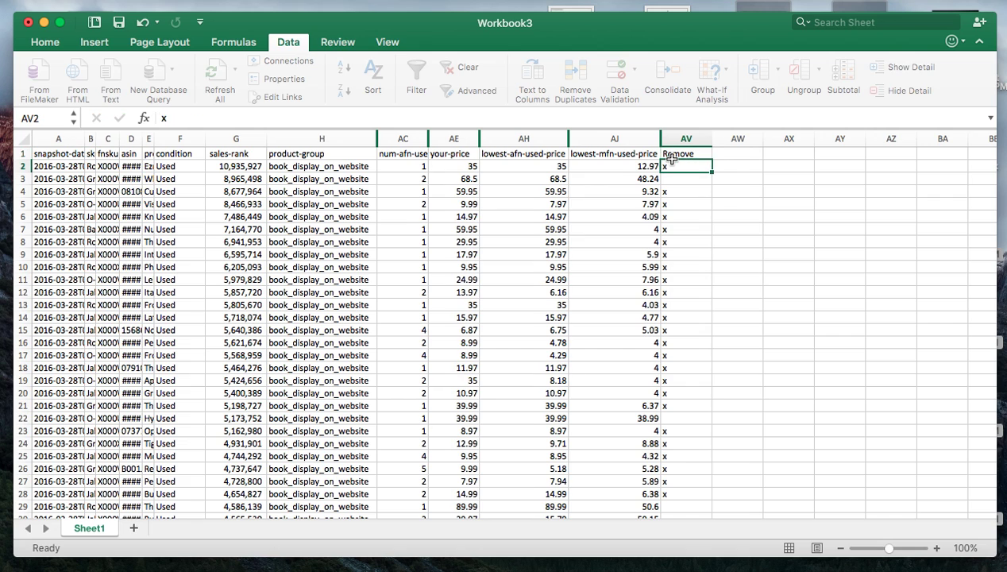
key("Return")
- Turn on filtering for the table and sort it by the Remove column in descending order
left_click(556, 228)
left_click(416, 75)
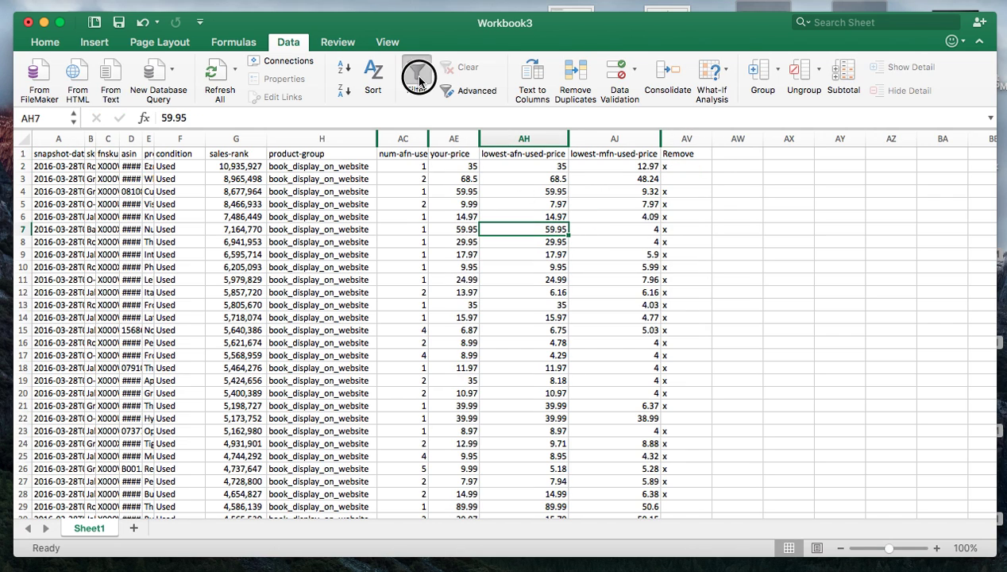
left_click(712, 158)
left_click(705, 154)
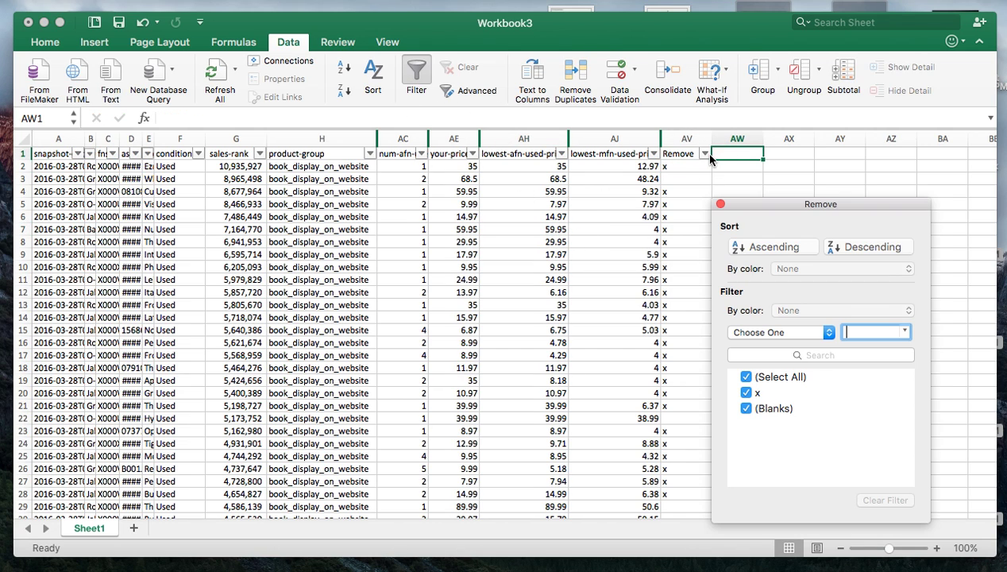
left_click(862, 246)
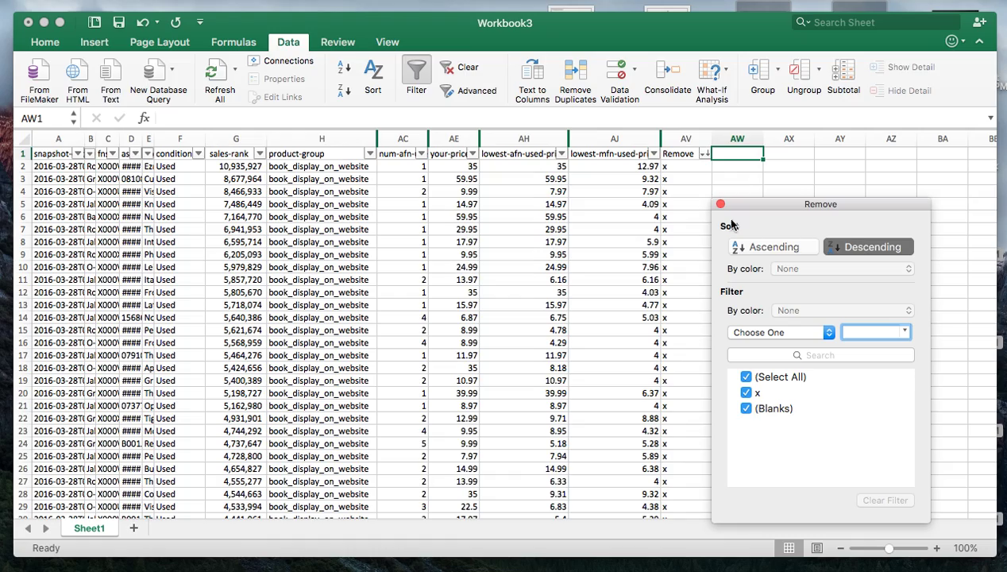
left_click(720, 204)
- Select all marked cells in the Remove column, AV2 through AV101, to count the books for removal
left_click(684, 167)
scroll(675, 234, "down", 5)
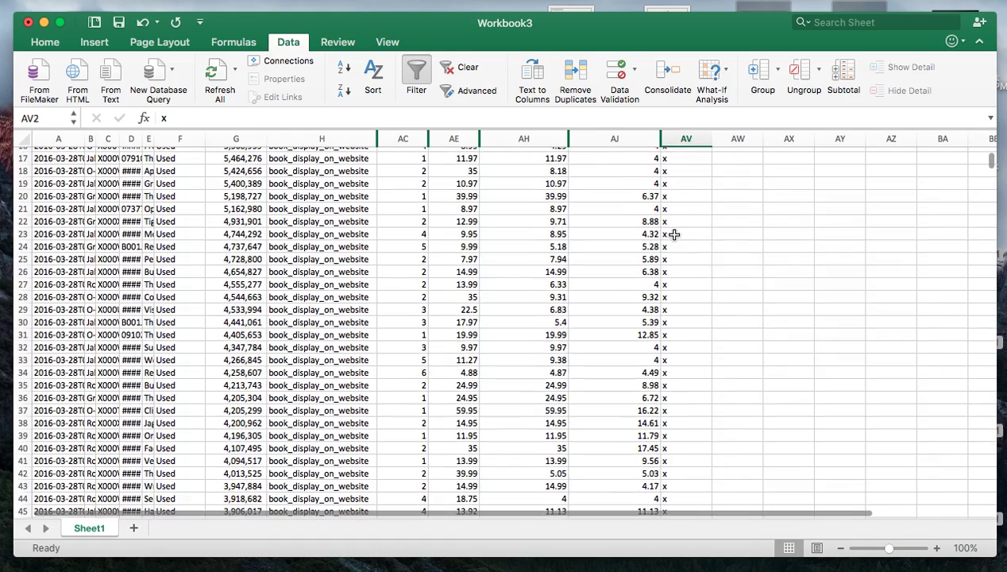
scroll(674, 235, "down", 10)
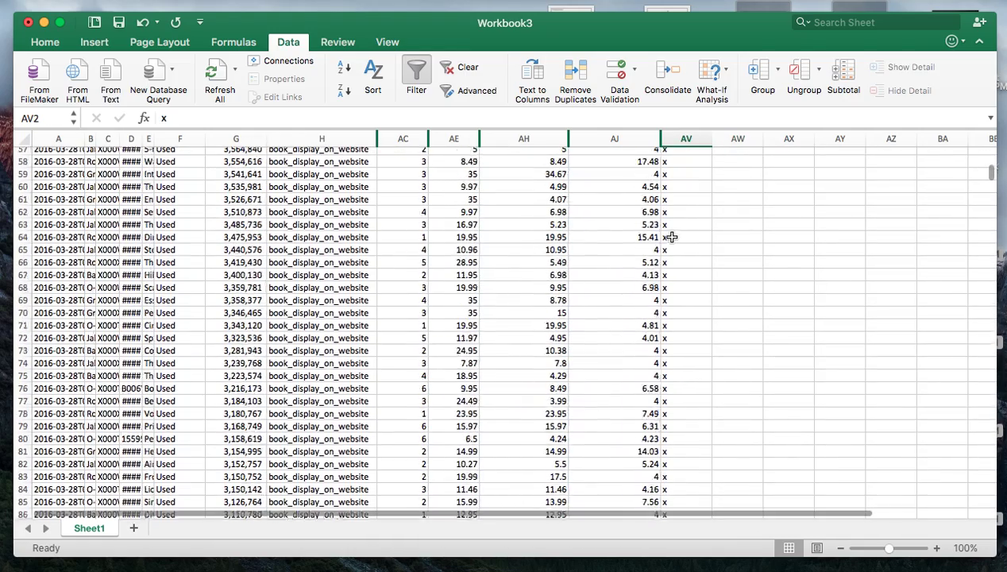
scroll(672, 237, "down", 9)
left_click(684, 254, "shift")
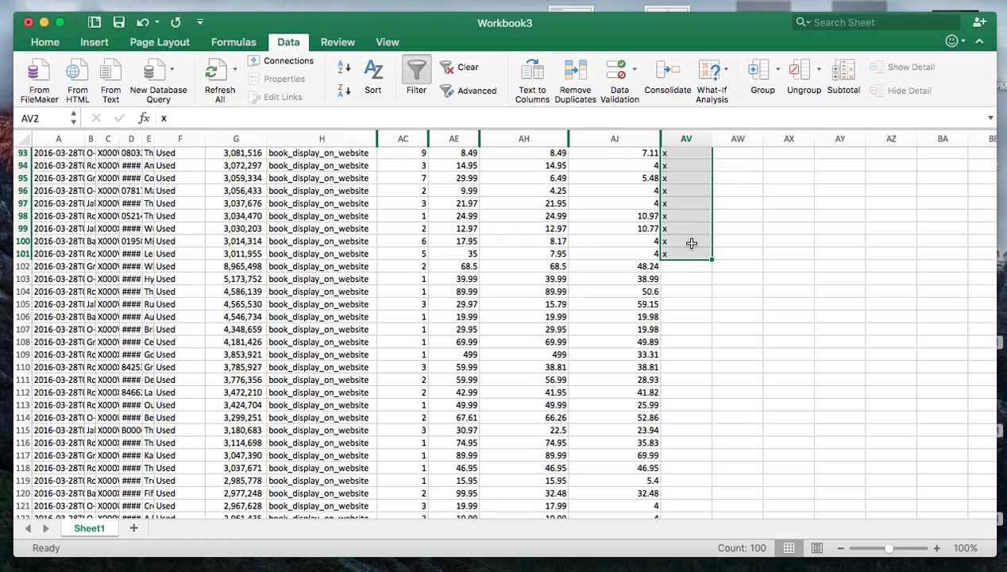
- Examine the sales ranks and prices of the unmarked books down to row 752 and select that row's sales rank
scroll(302, 237, "down", 20)
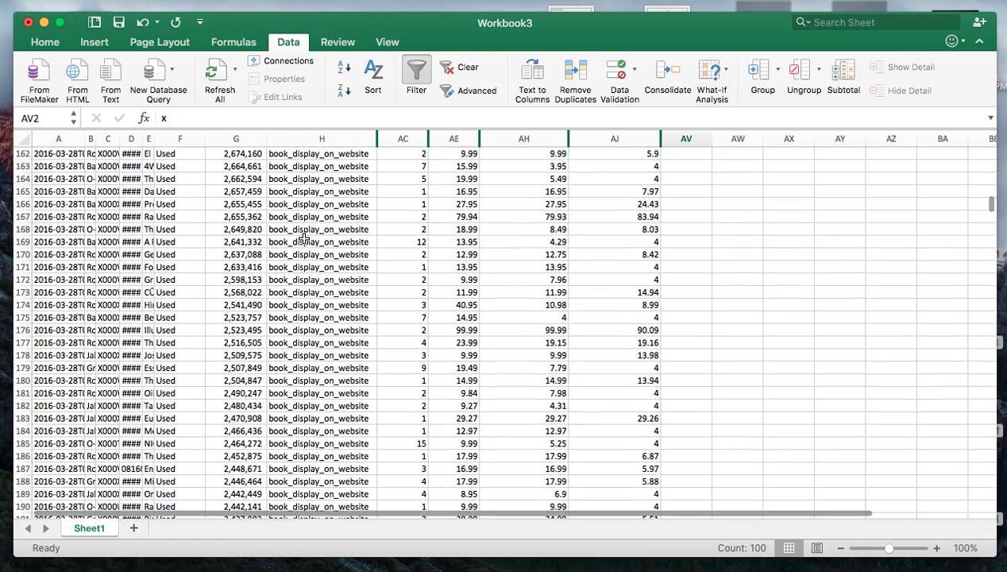
scroll(304, 238, "down", 20)
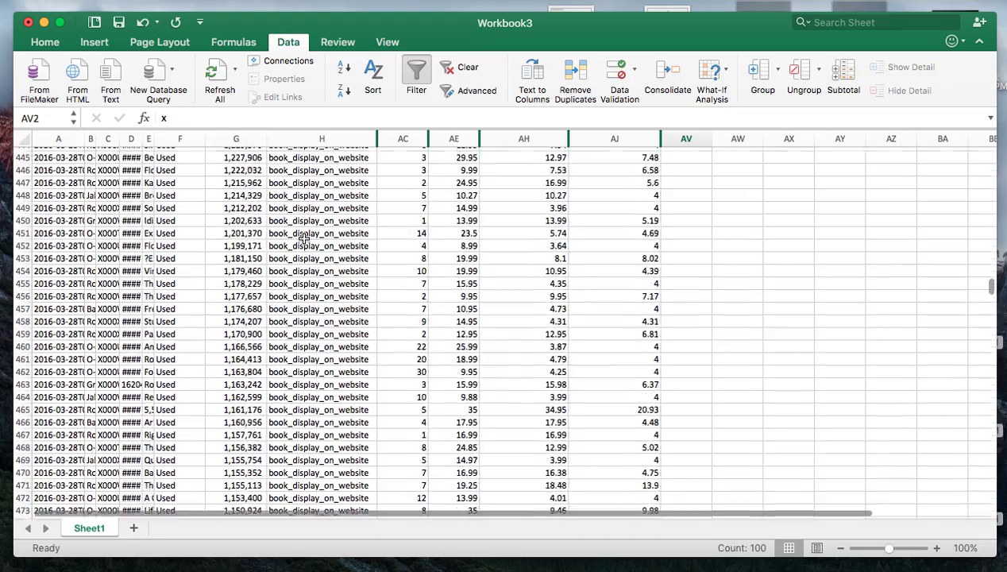
scroll(305, 238, "down", 20)
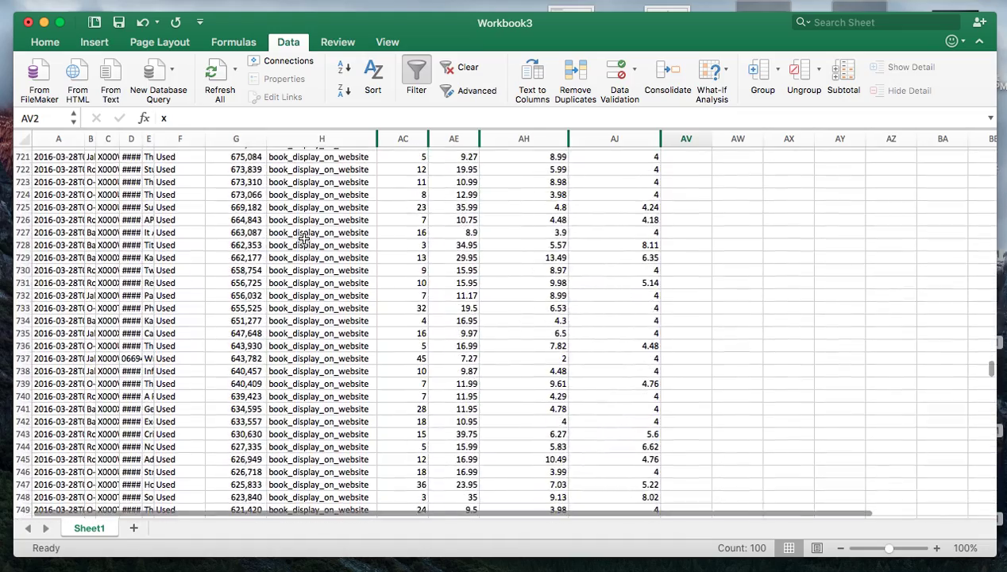
scroll(304, 238, "down", 5)
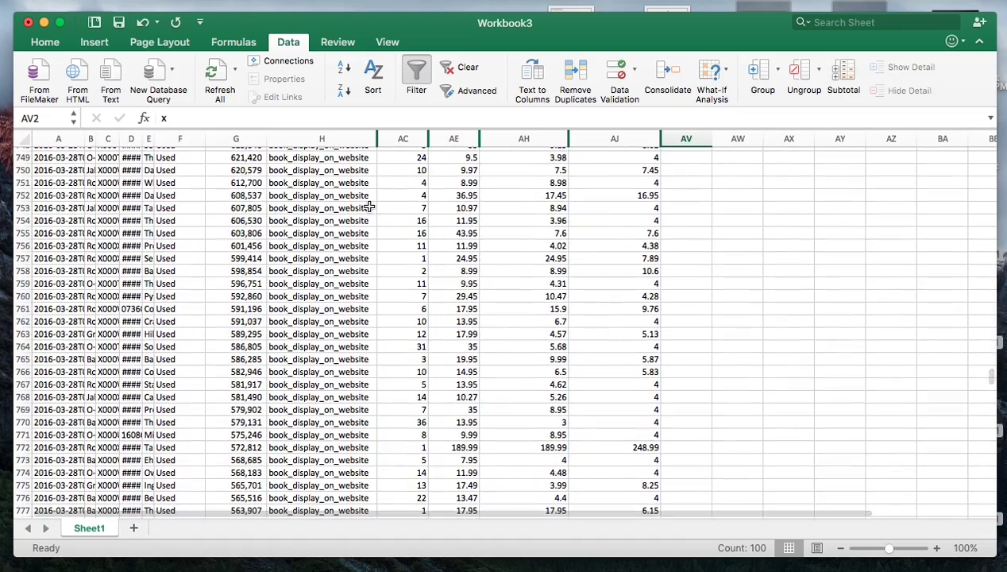
left_click(256, 196)
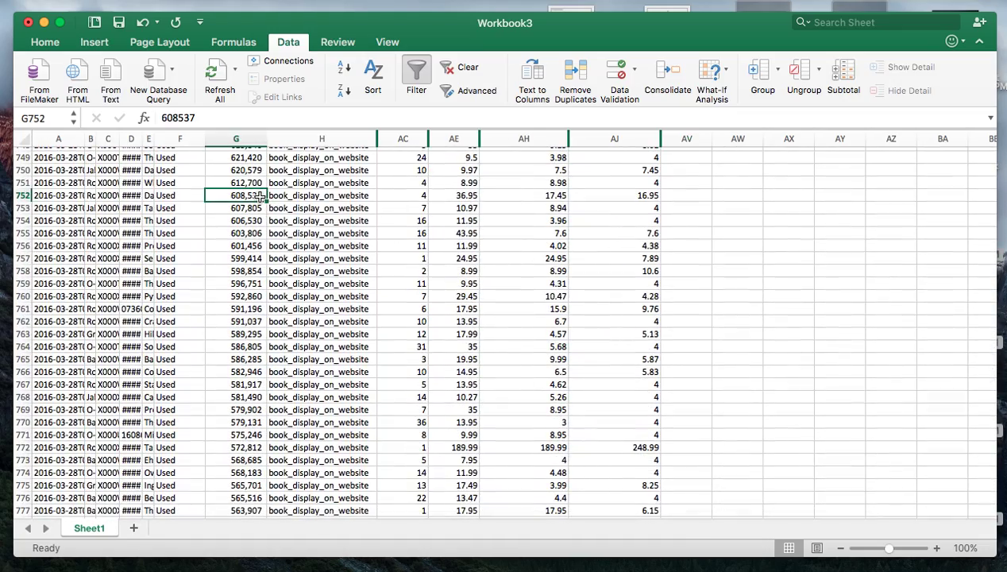
- Compare row 752's lowest merchant-fulfilled used price, lowest FBA used price and your price for repricing
left_click(626, 195)
left_click(544, 197)
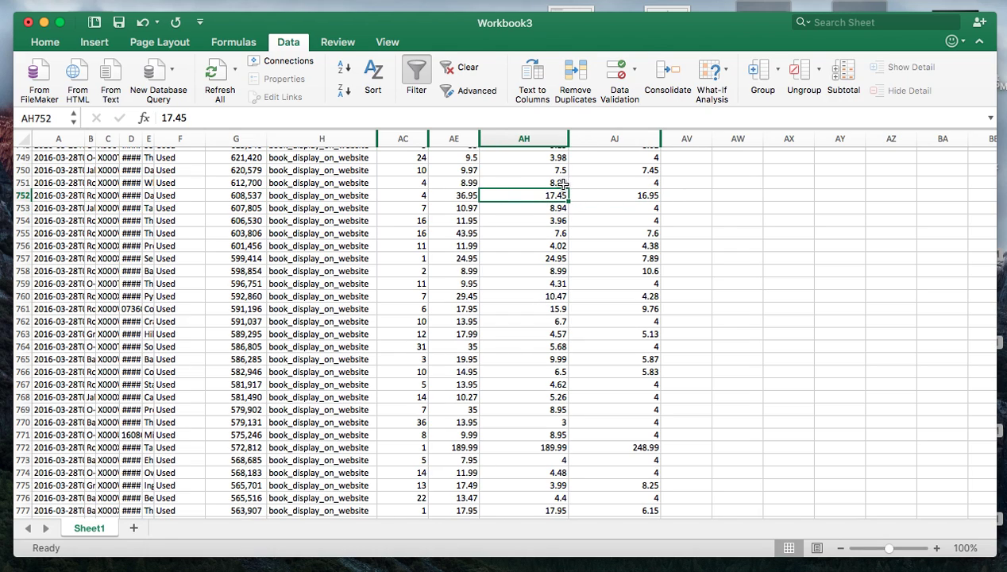
left_click(458, 194)
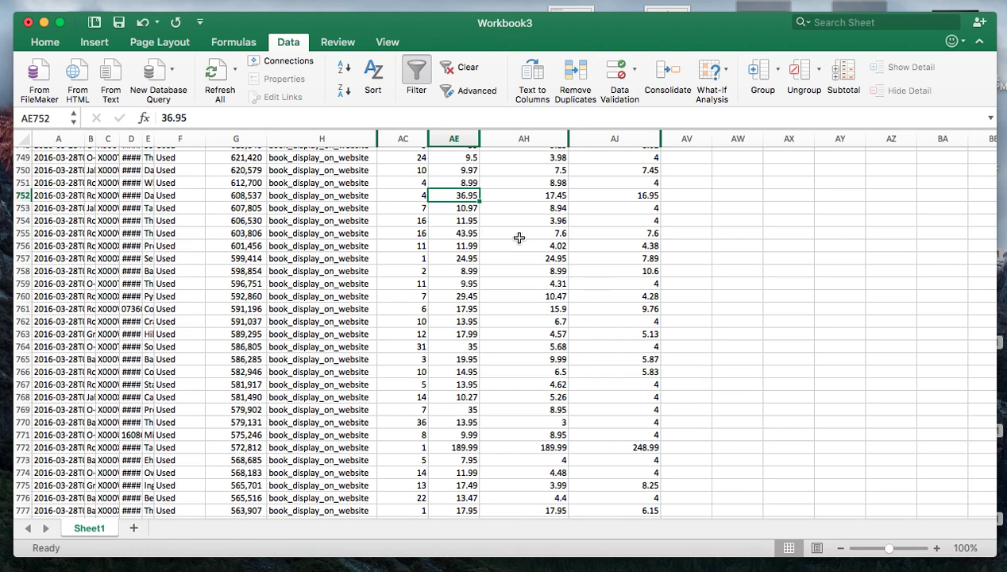
- Examine the books with better sales ranks down to row 1123 and compare that row's your price with its lowest used prices
scroll(536, 244, "down", 3)
scroll(536, 244, "down", 2)
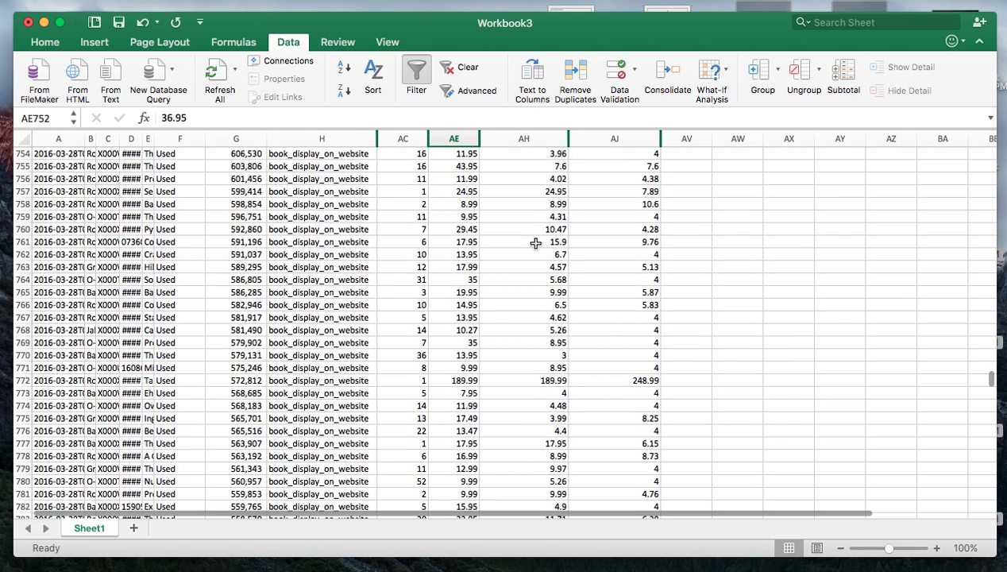
scroll(536, 243, "down", 15)
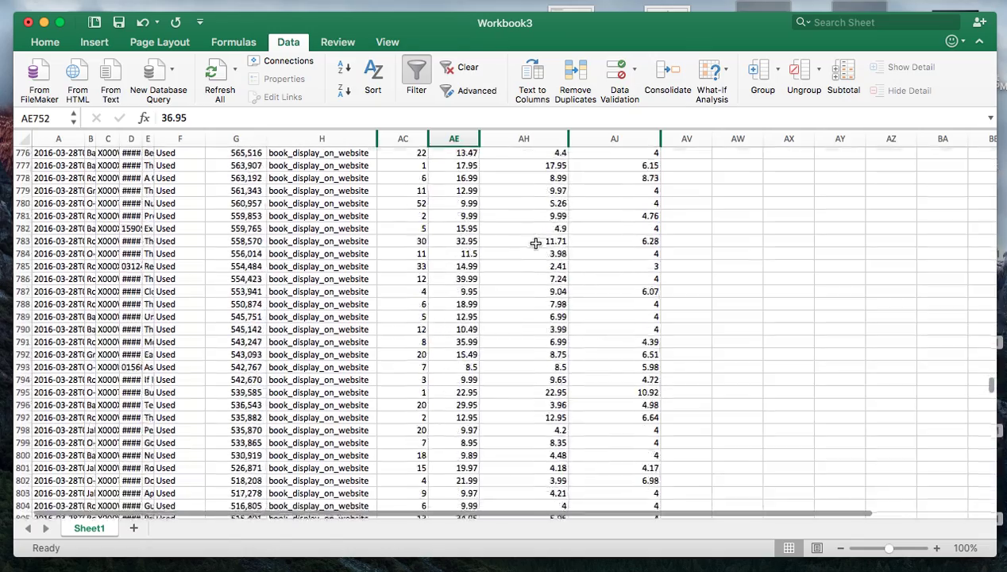
scroll(535, 244, "down", 20)
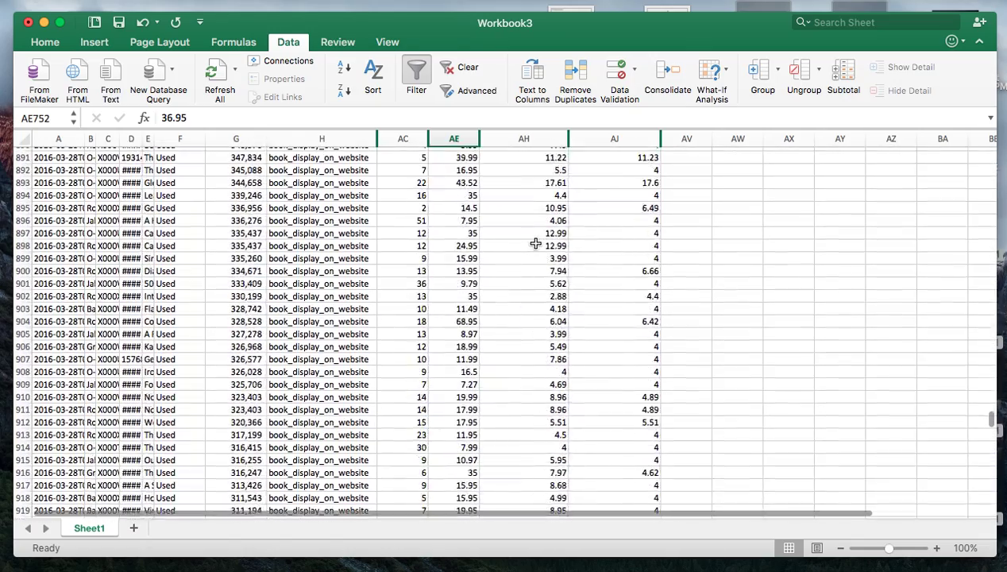
scroll(535, 244, "down", 8)
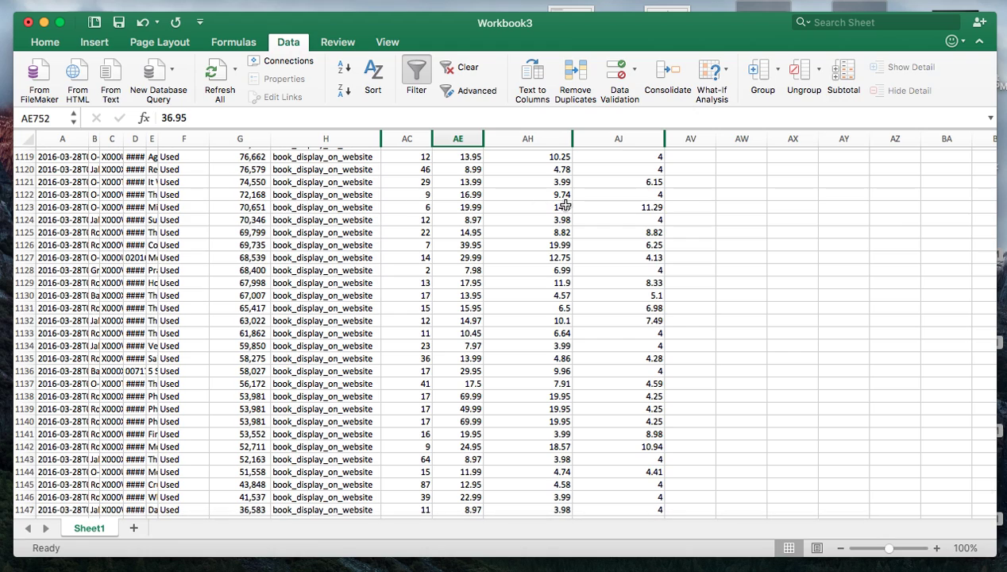
left_click(467, 207)
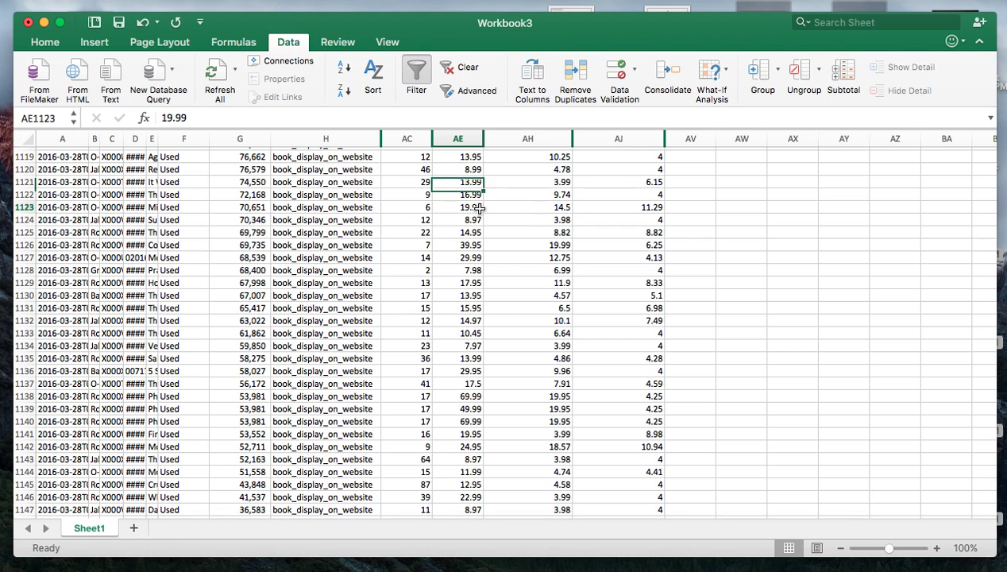
left_click(623, 210)
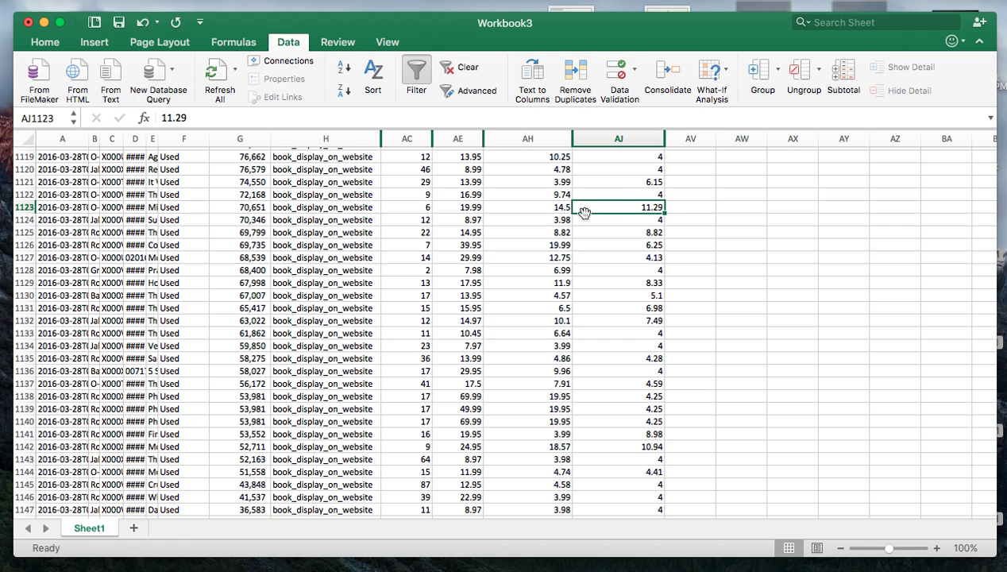
left_click(546, 208)
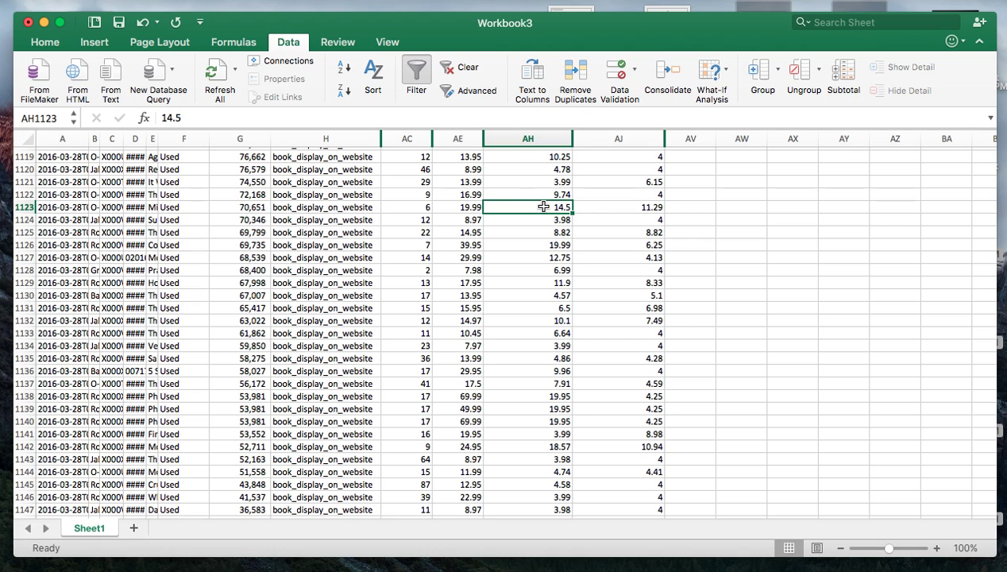
- Review the prices of the books down to row 1163 and return to the marked books at the start of the table
scroll(576, 209, "down", 1)
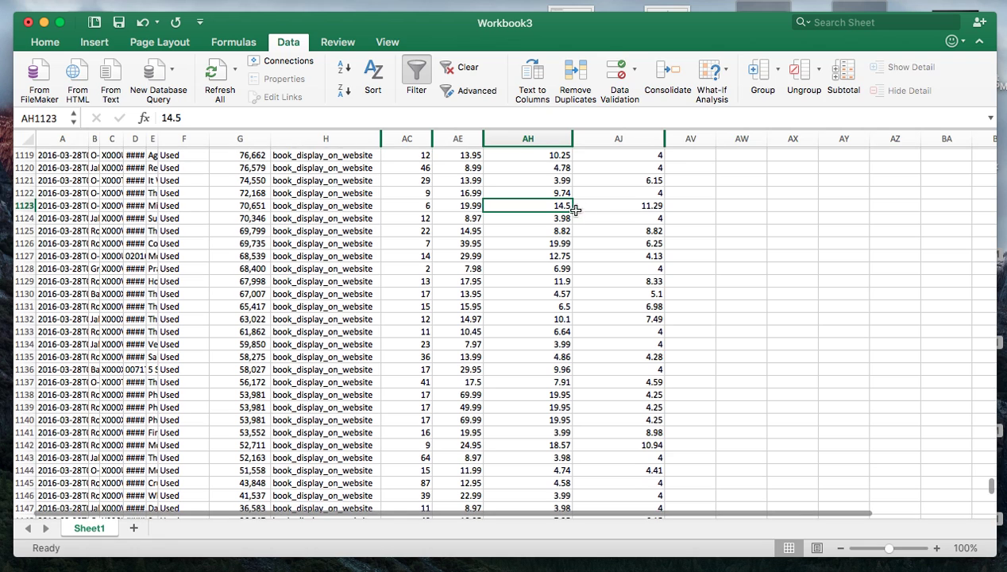
scroll(576, 209, "down", 5)
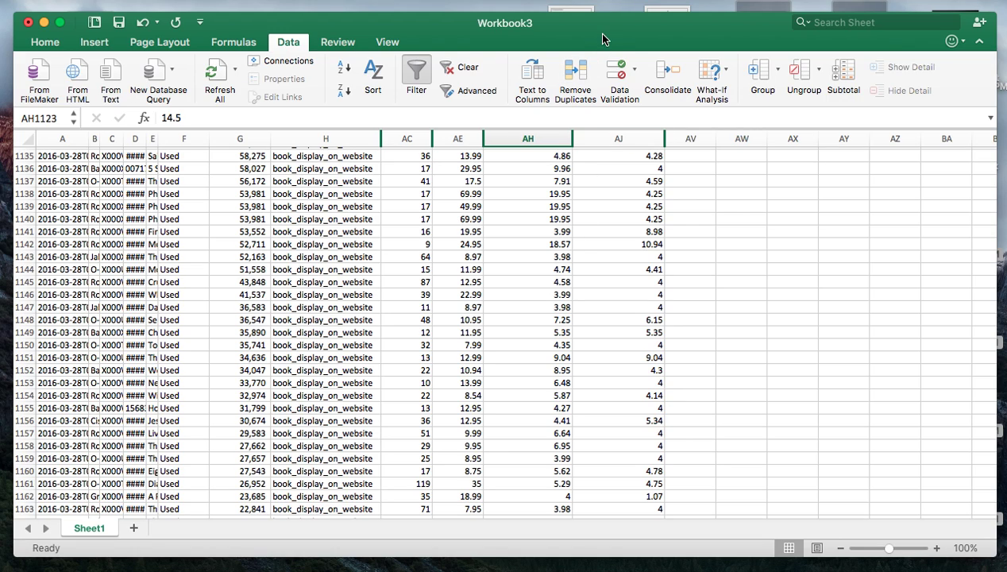
left_click_drag(996, 487, 991, 153)
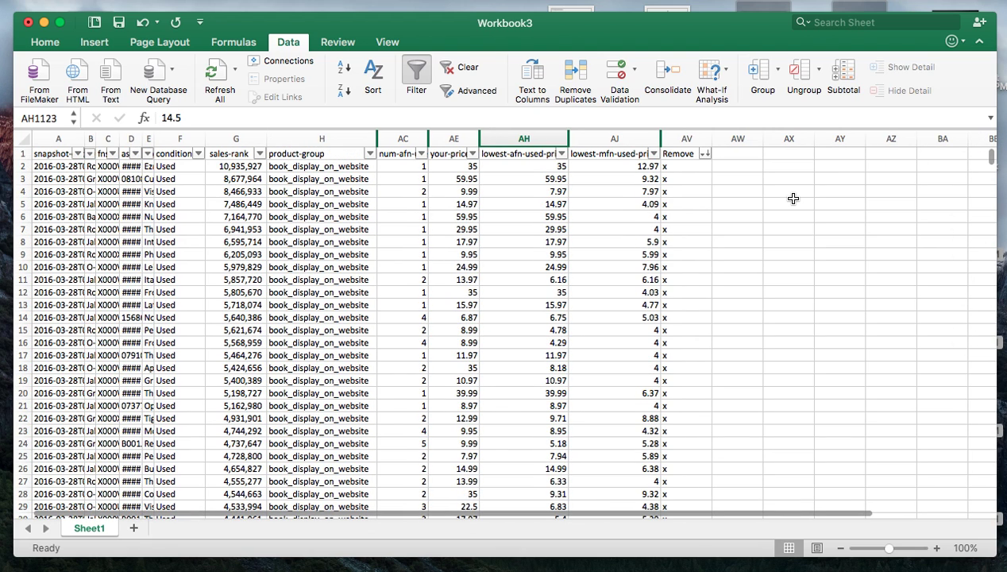